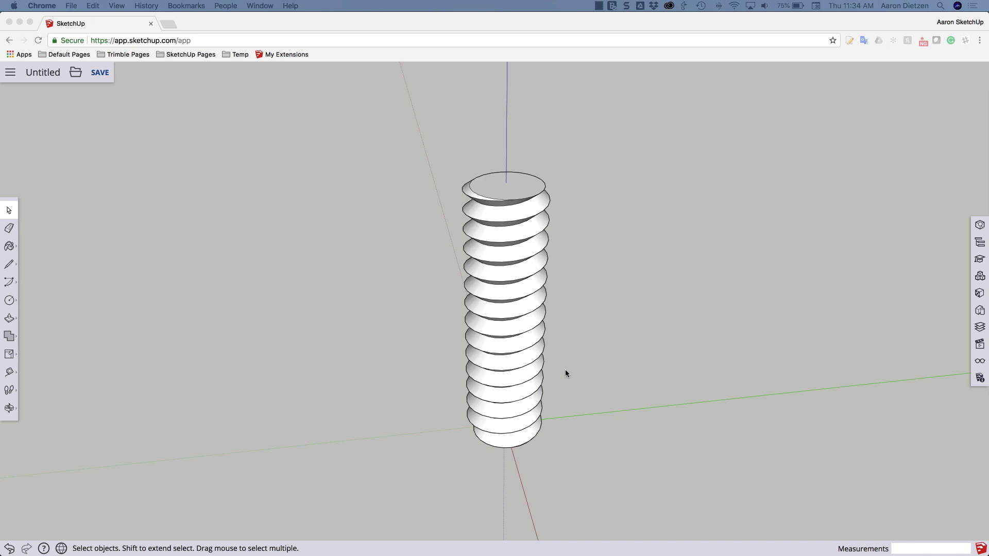
Make a group from all the geometry of the threaded cylinder
key("o")
left_click_drag(564, 372, 600, 325)
key("space")
key("o")
key("space")
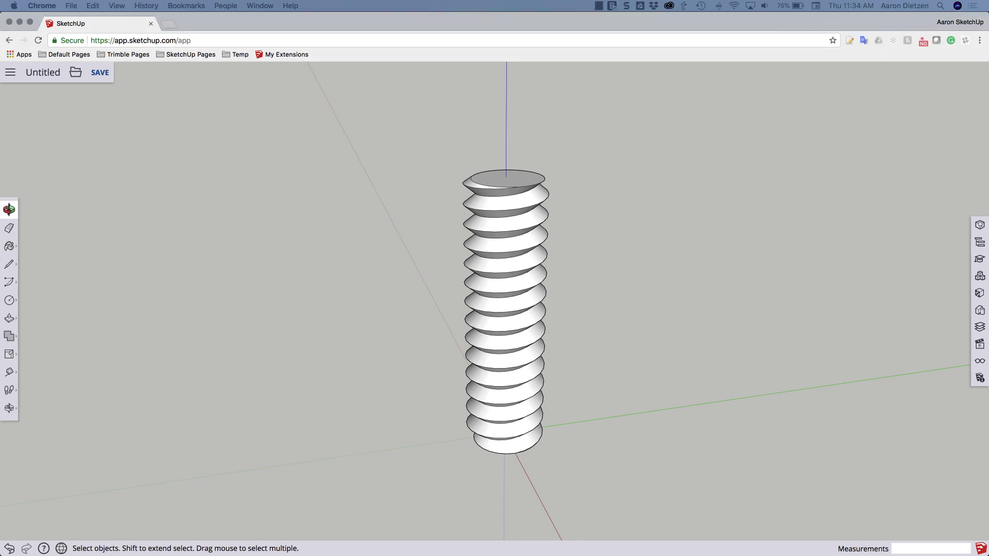
triple_click(509, 265)
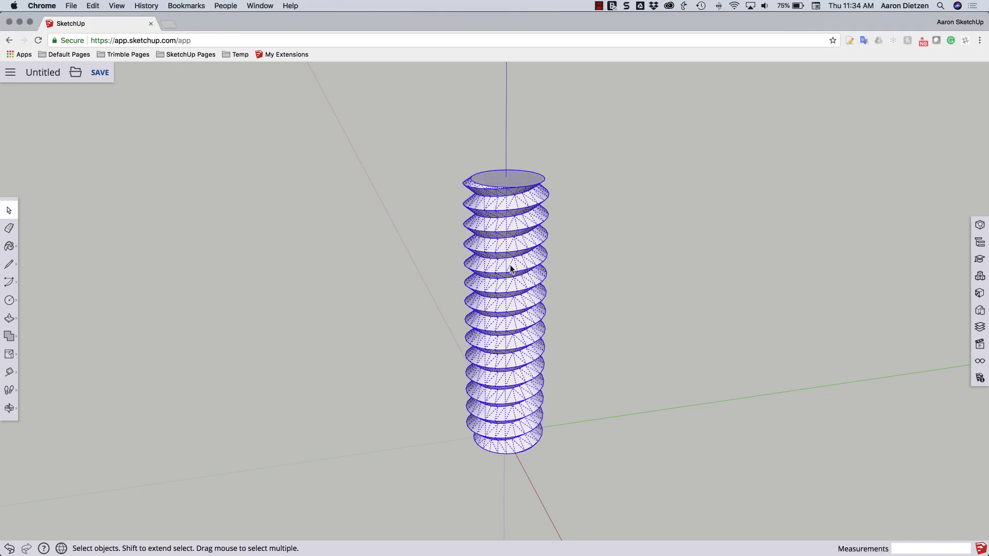
right_click(509, 265)
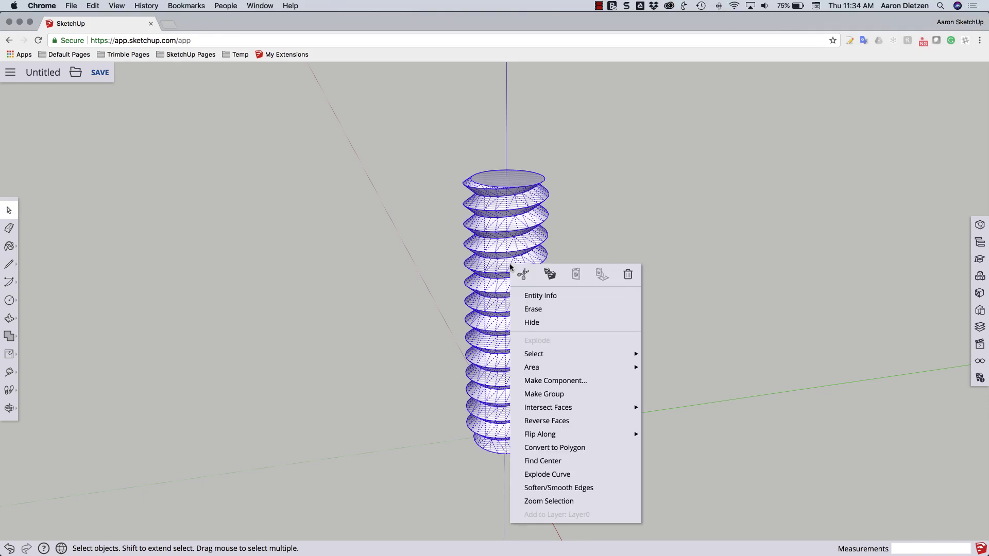
left_click(575, 400)
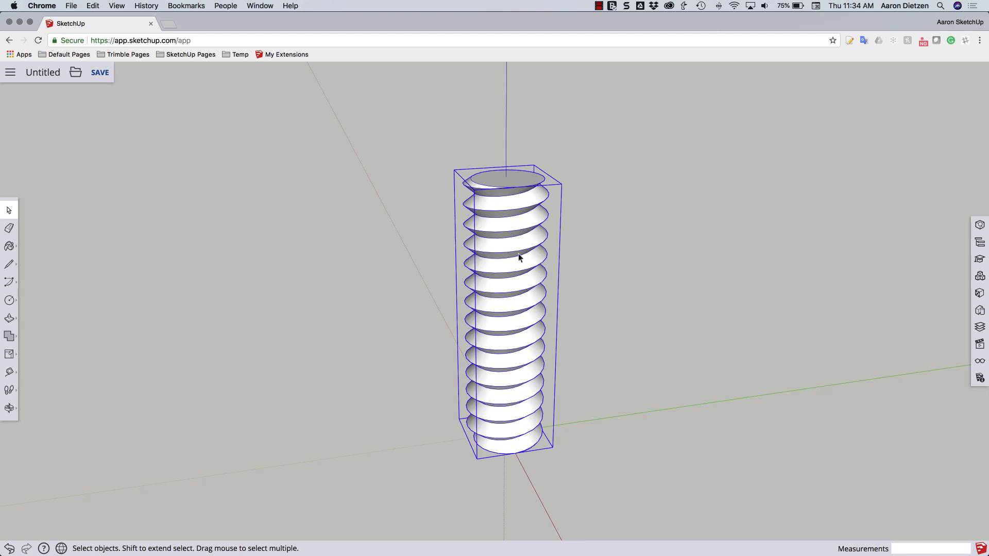
Hide the threaded cylinder group
middle_click_drag(514, 269, 589, 336)
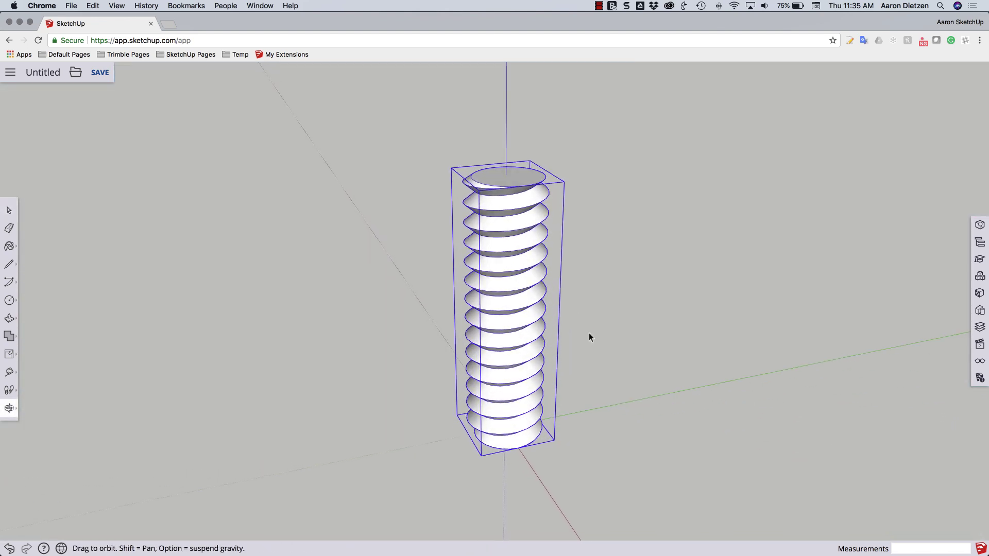
right_click(514, 313)
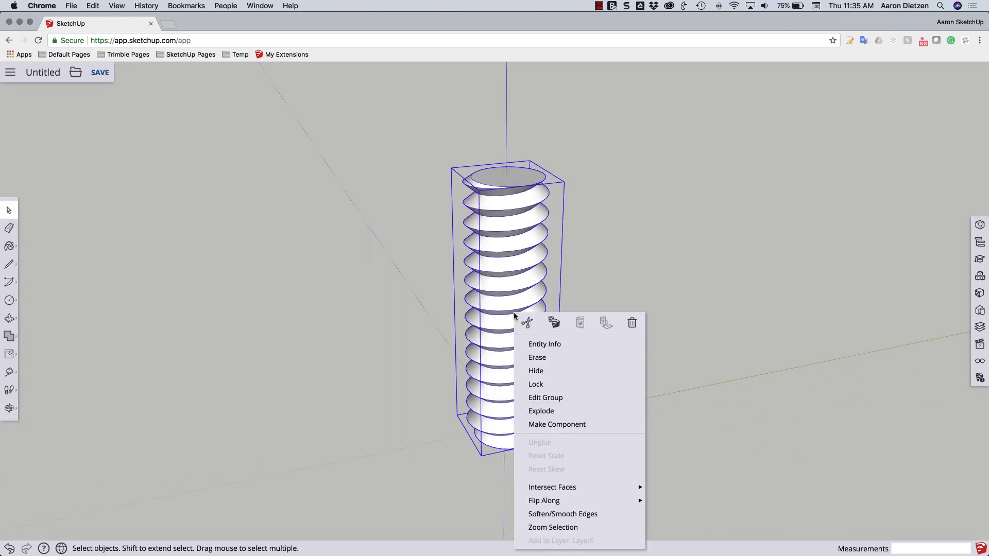
left_click(542, 371)
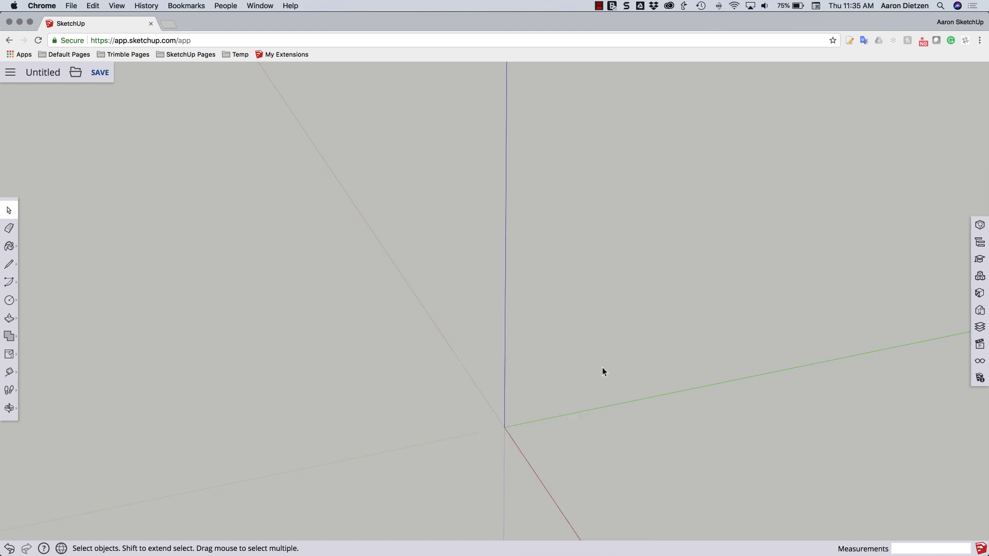
Draw a circle centred on the origin in the ground plane with a radius of about 27' 8"
key("c")
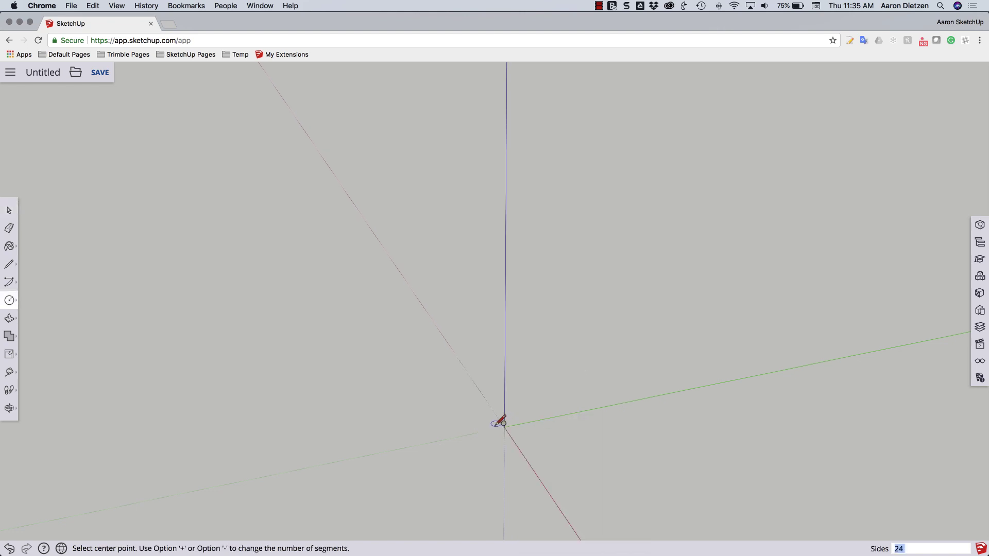
left_click(504, 427)
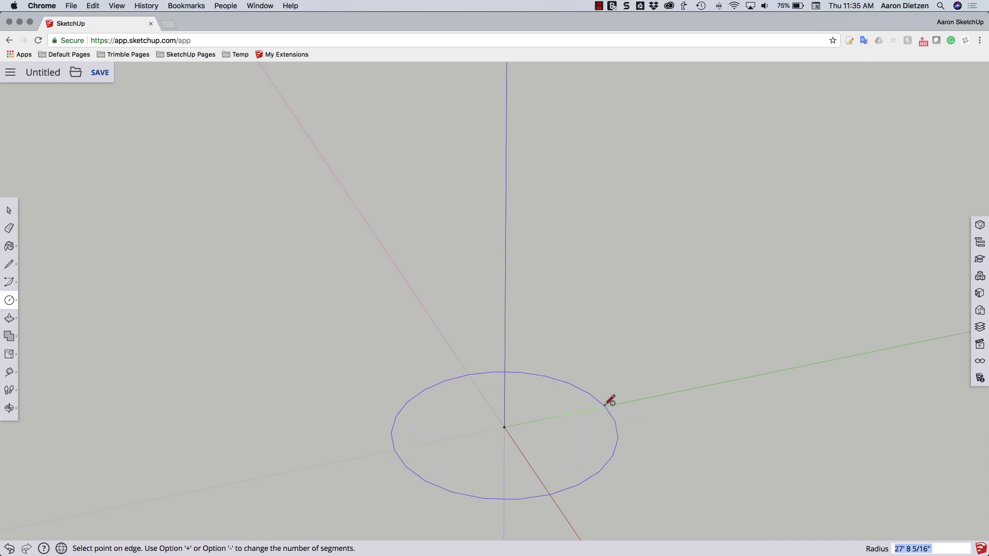
left_click(609, 401)
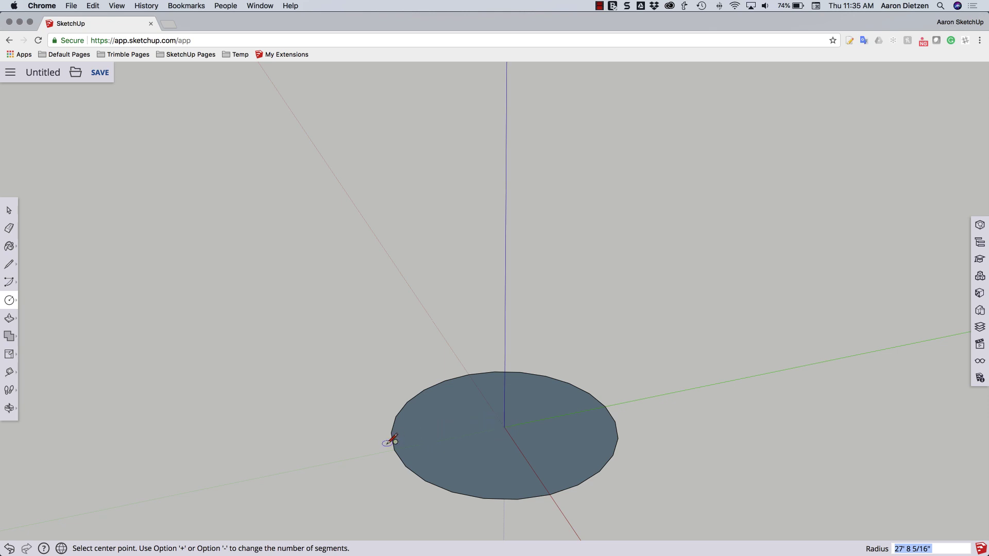
Draw a line across the circle's full diameter along the green axis and another from its centre to the edge along the red axis
key("l")
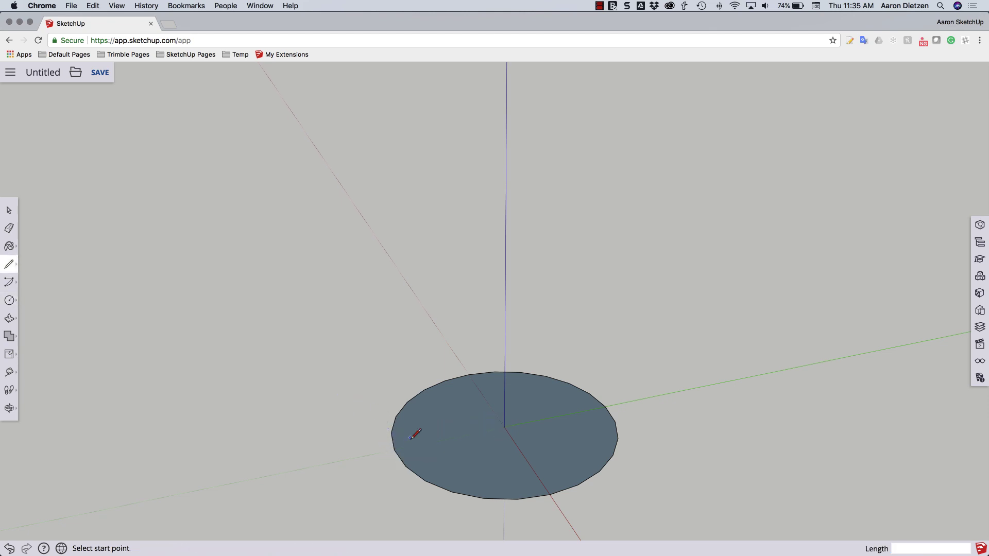
left_click(395, 450)
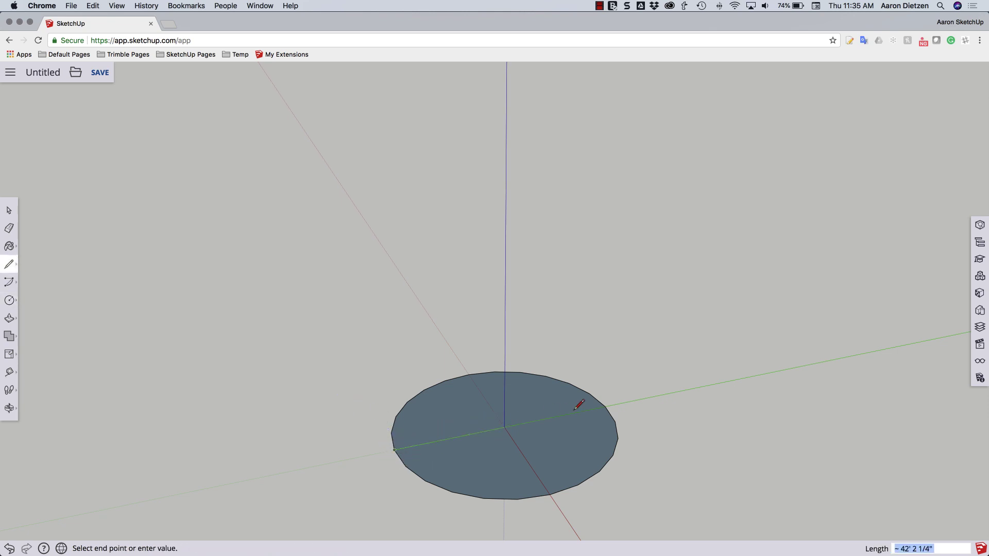
left_click(607, 406)
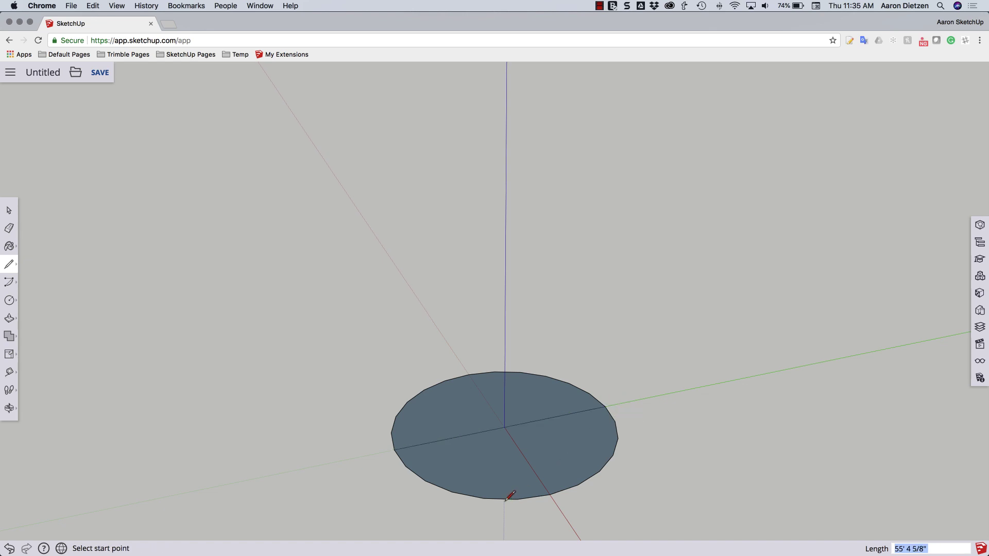
left_click(505, 427)
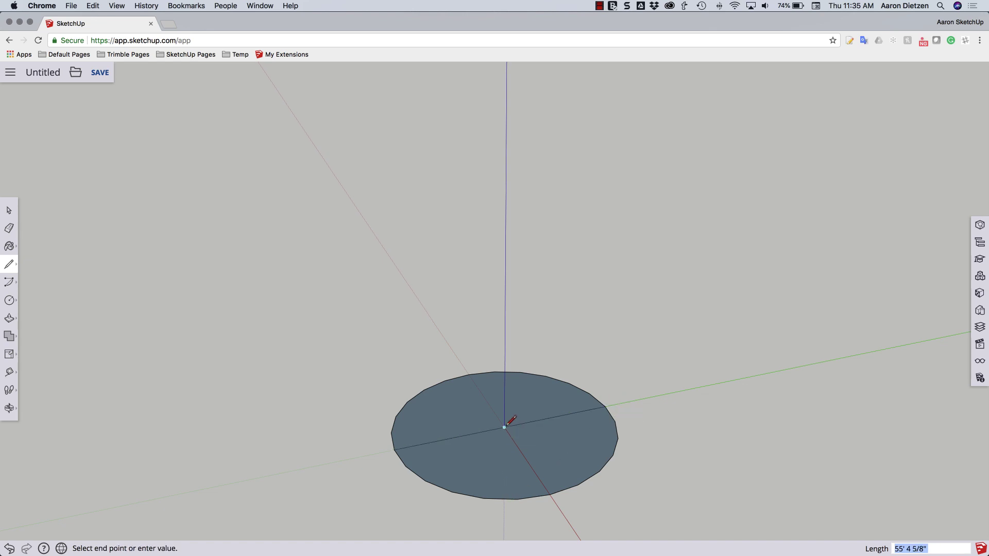
left_click(550, 493)
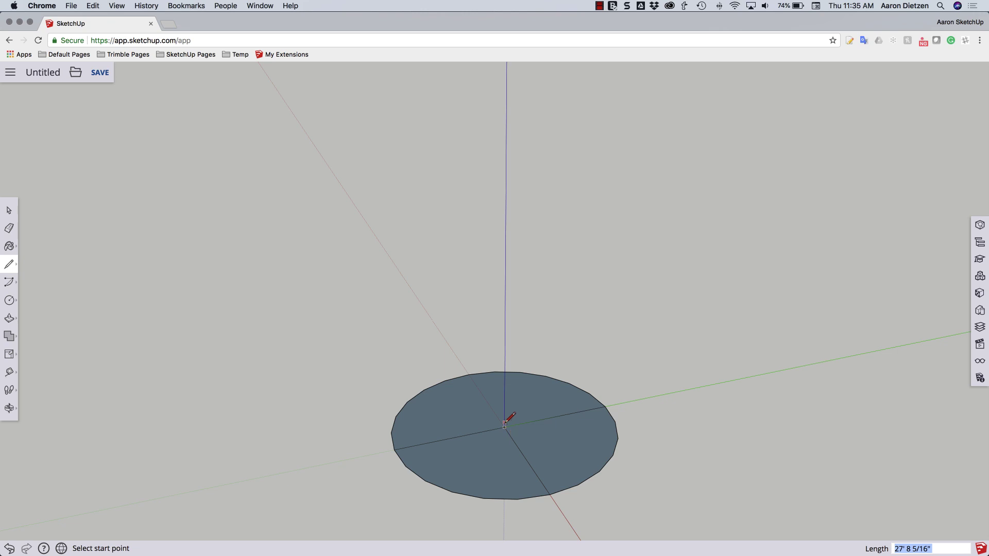
Move the circle's centre point about 44' 5" down along the blue axis to form an inverted cone
key("m")
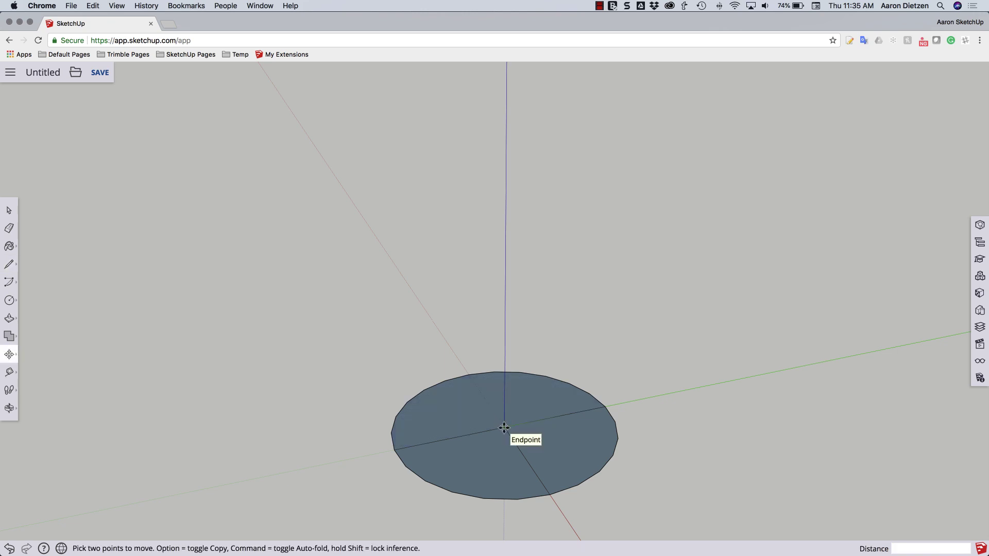
left_click(504, 428)
left_click(550, 464)
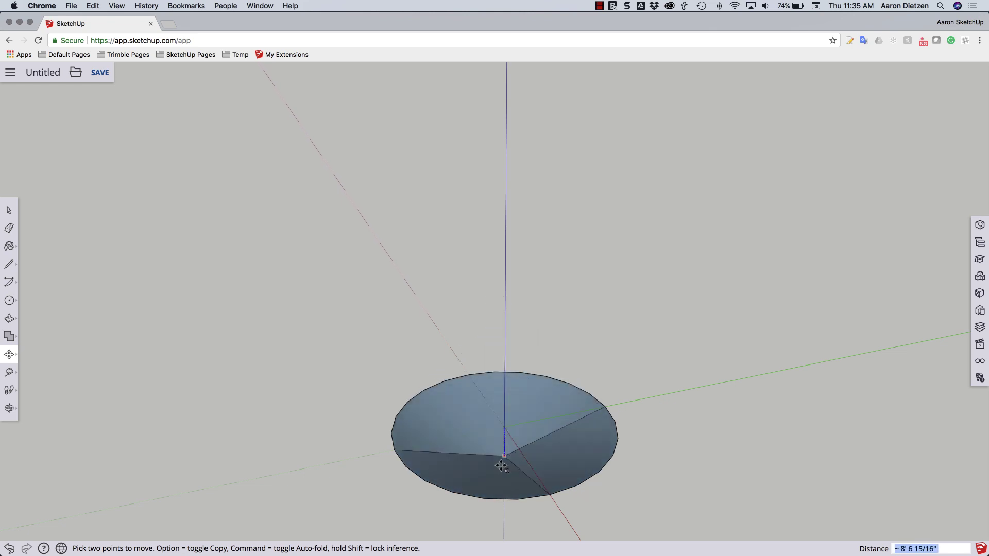
middle_click_drag(478, 356, 444, 223)
scroll(439, 210, "up", 3)
scroll(439, 210, "down", 3)
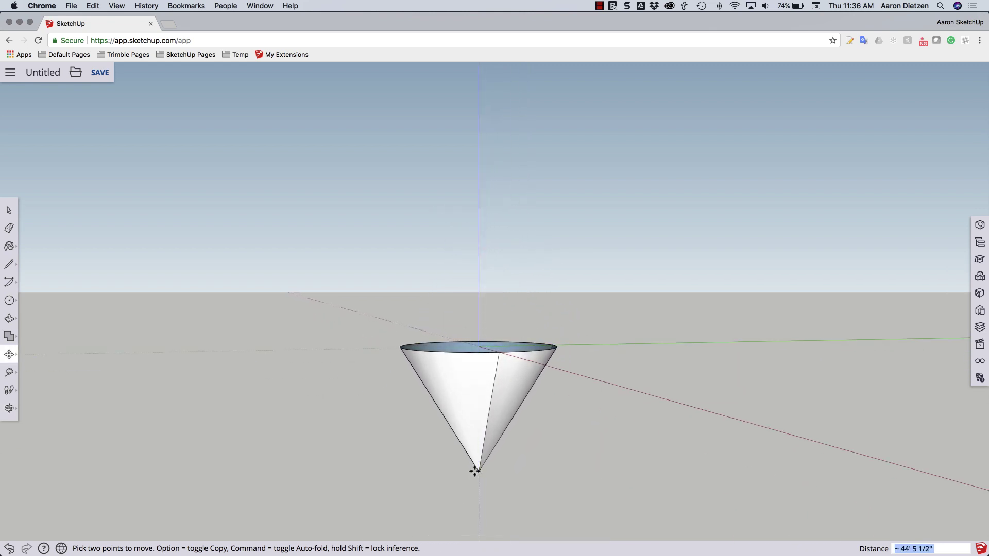
left_click(478, 470)
Soften the three seam edges meeting at the cone's tip so its surface is smooth
mouse_move(563, 410)
middle_mouse_down()
mouse_move(468, 415)
mouse_move(611, 519)
mouse_move(360, 501)
mouse_move(415, 376)
mouse_move(424, 472)
mouse_move(422, 463)
middle_mouse_up()
key("e")
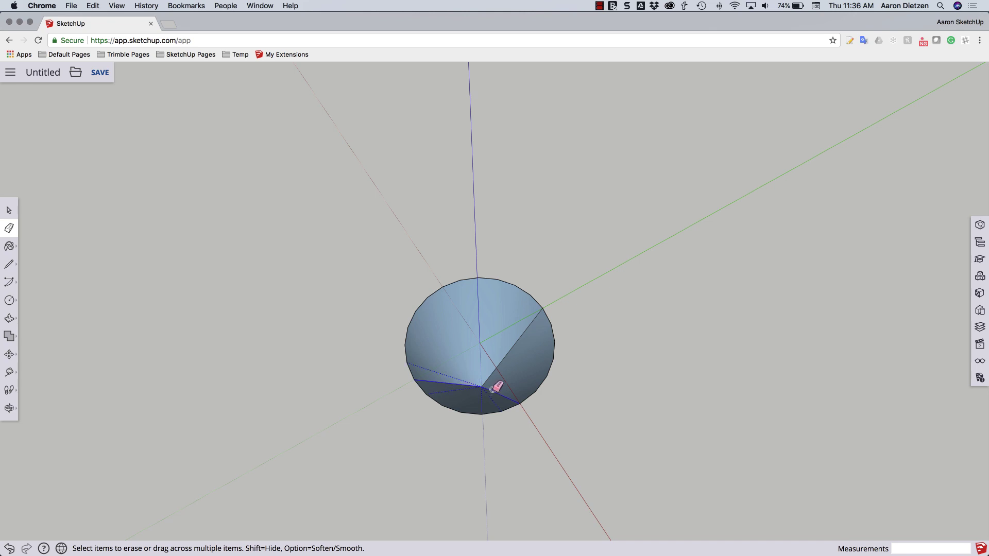
left_click_drag(492, 389, 488, 377)
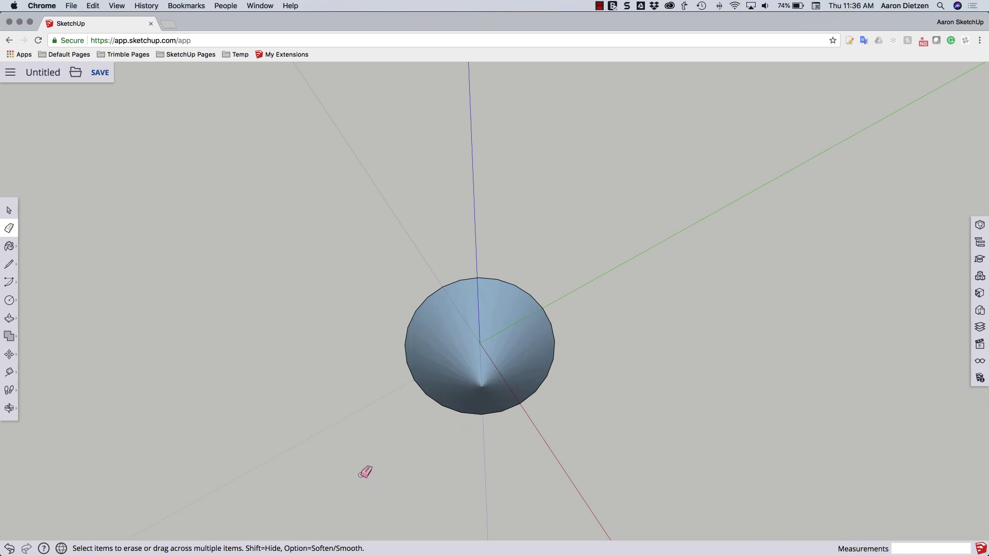
mouse_move(407, 514)
middle_mouse_down()
mouse_move(353, 309)
mouse_move(345, 215)
mouse_move(391, 380)
mouse_move(451, 336)
mouse_move(490, 400)
mouse_move(434, 433)
mouse_move(389, 344)
middle_mouse_up()
mouse_move(463, 377)
middle_mouse_down()
mouse_move(397, 456)
mouse_move(405, 448)
middle_mouse_up()
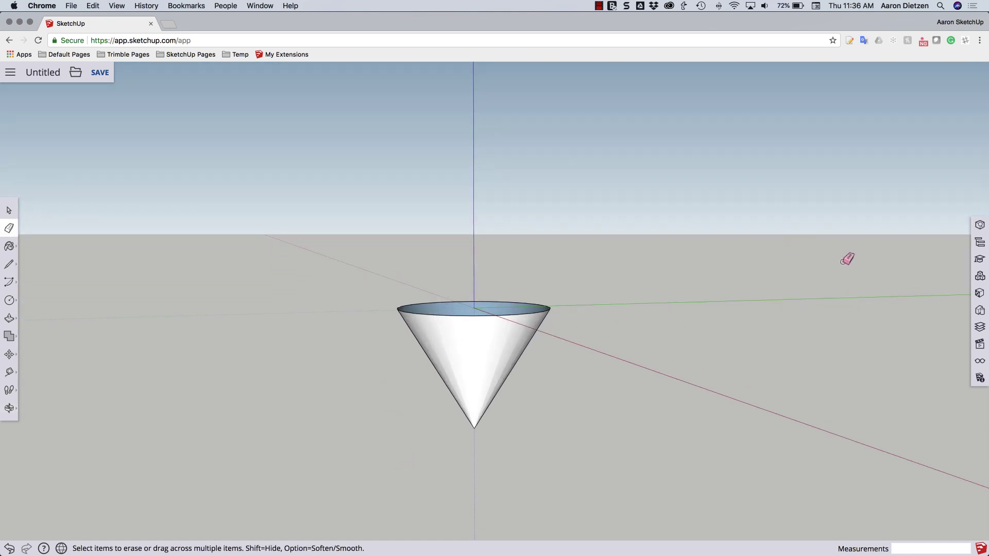
Select the hidden threaded cylinder group in the Outliner and make it visible through Entity Info
left_click(979, 245)
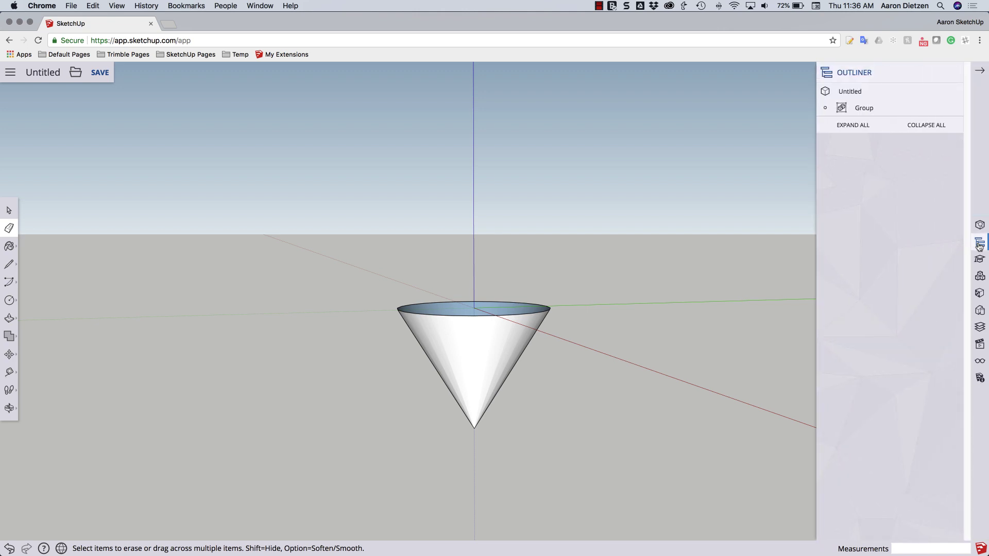
left_click(861, 110)
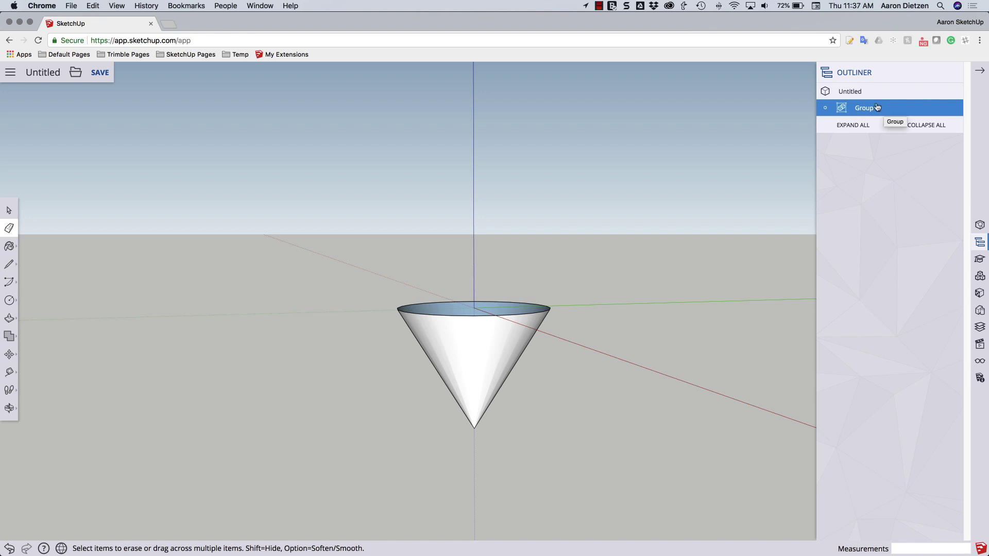
left_click(980, 228)
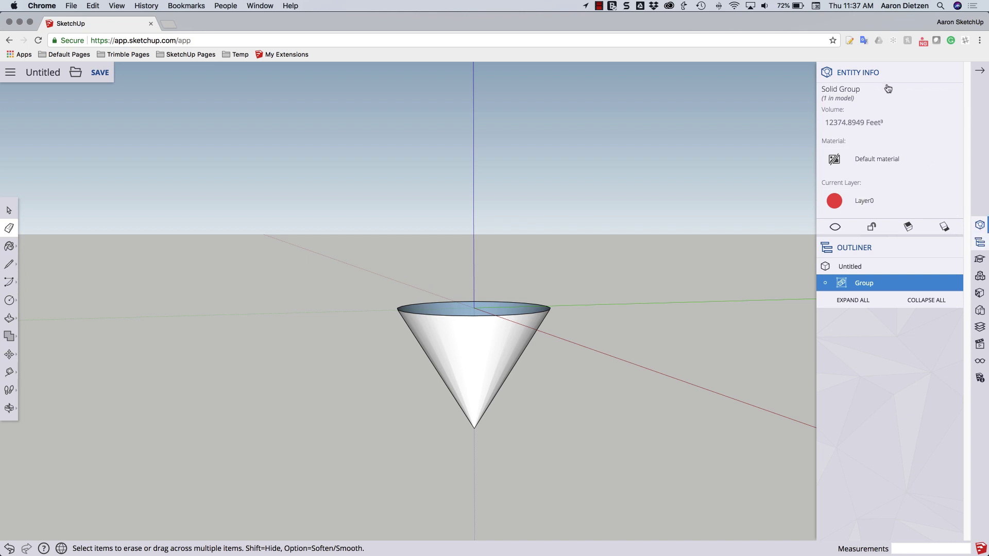
left_click(835, 227)
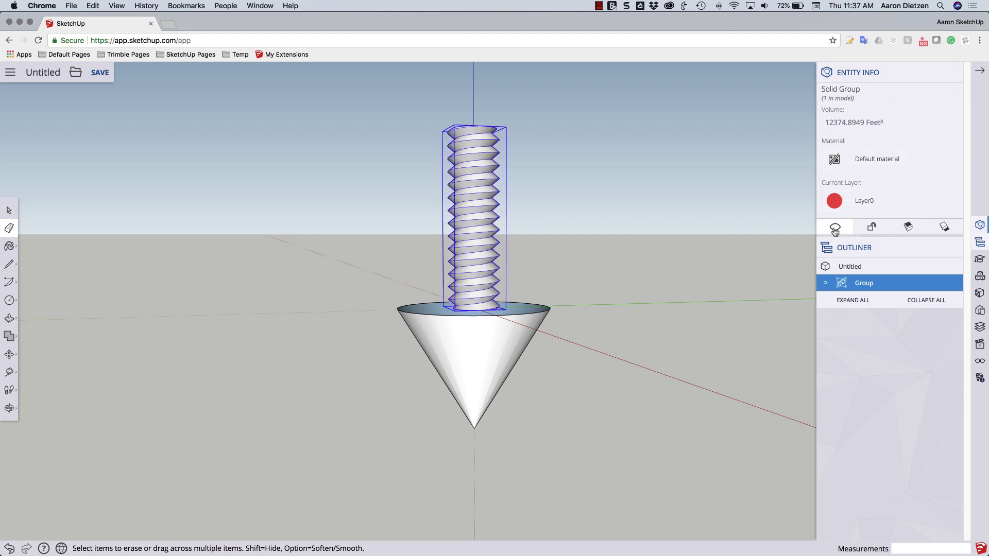
left_click(835, 228)
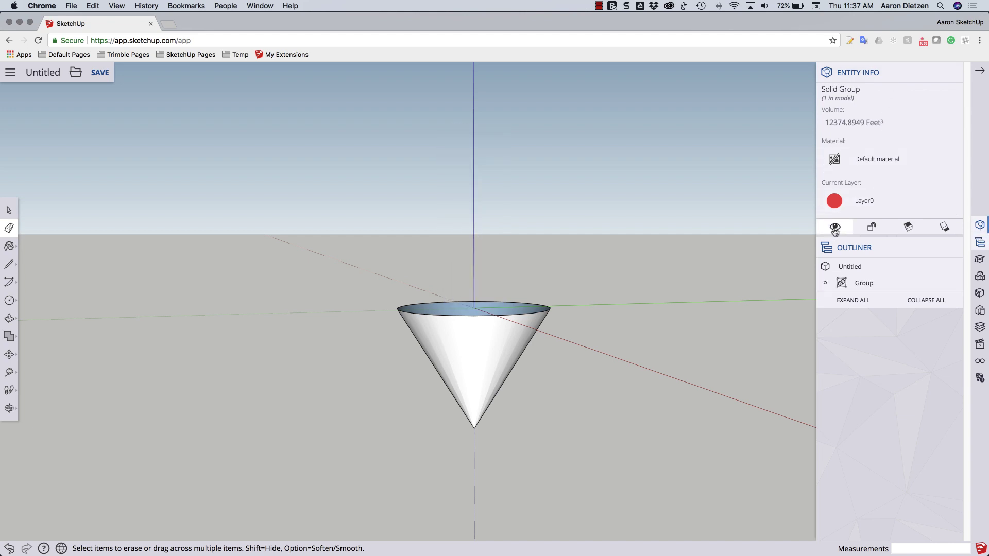
left_click(856, 289)
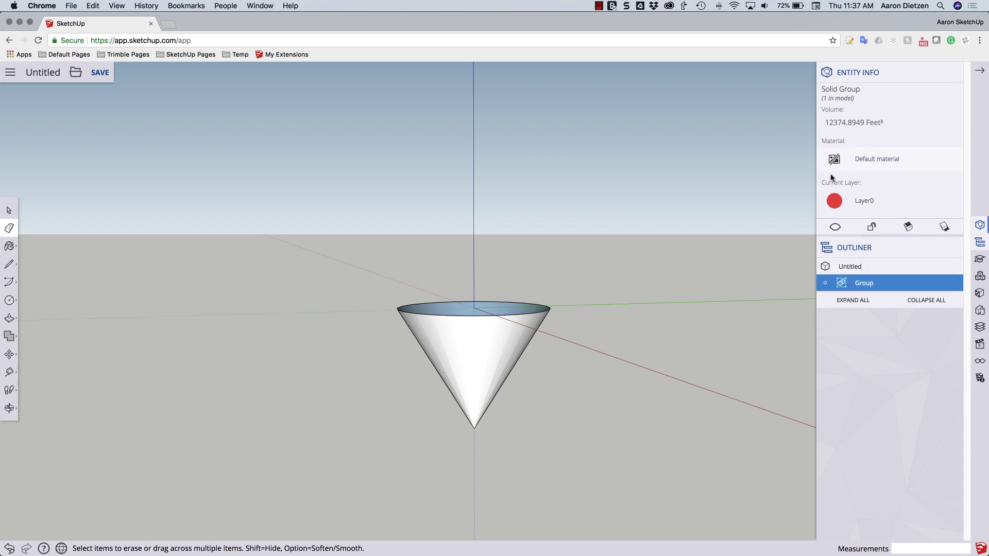
left_click(835, 226)
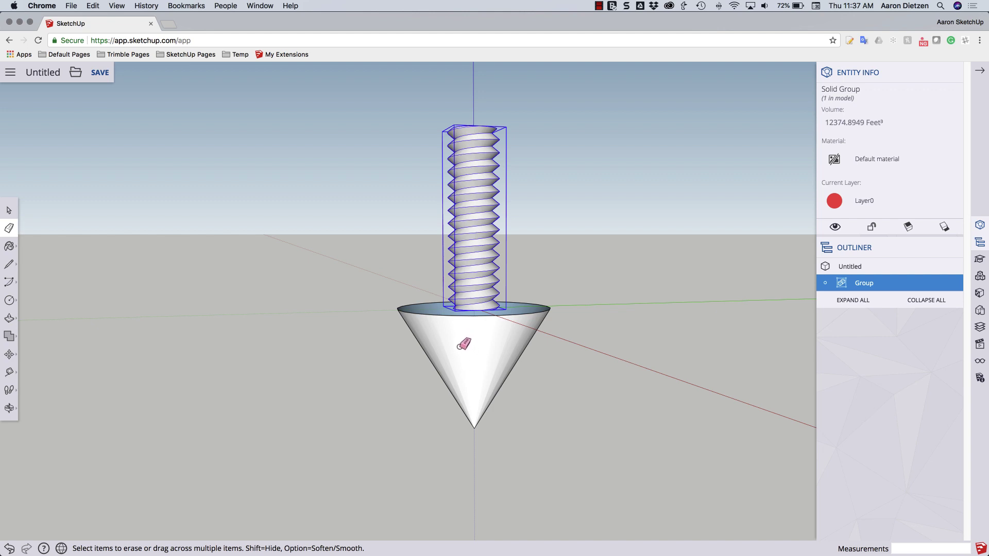
Select the whole cone and move it about 35' 6" up along the blue axis onto the cylinder's lower end
key("space")
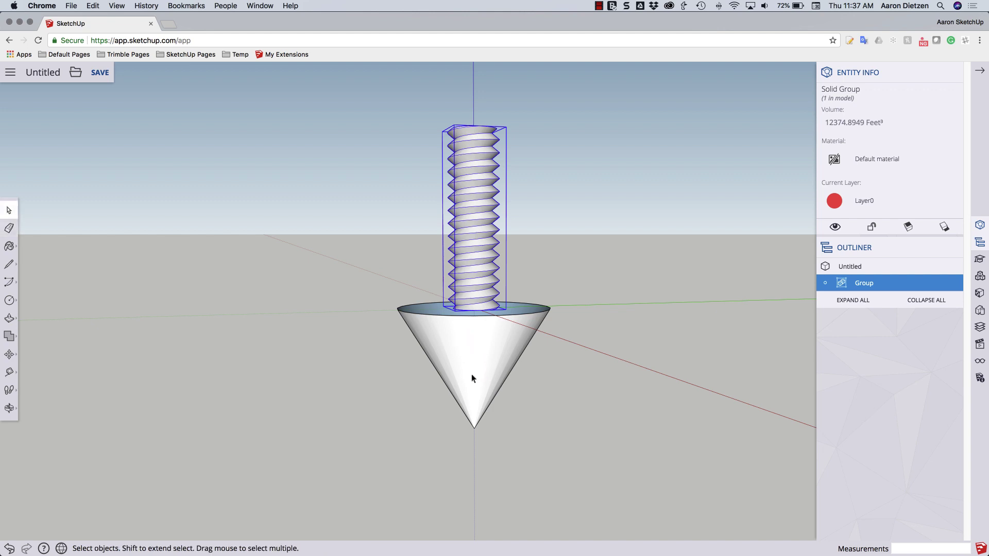
double_click(472, 374)
middle_click_drag(472, 393, 468, 259)
key("m")
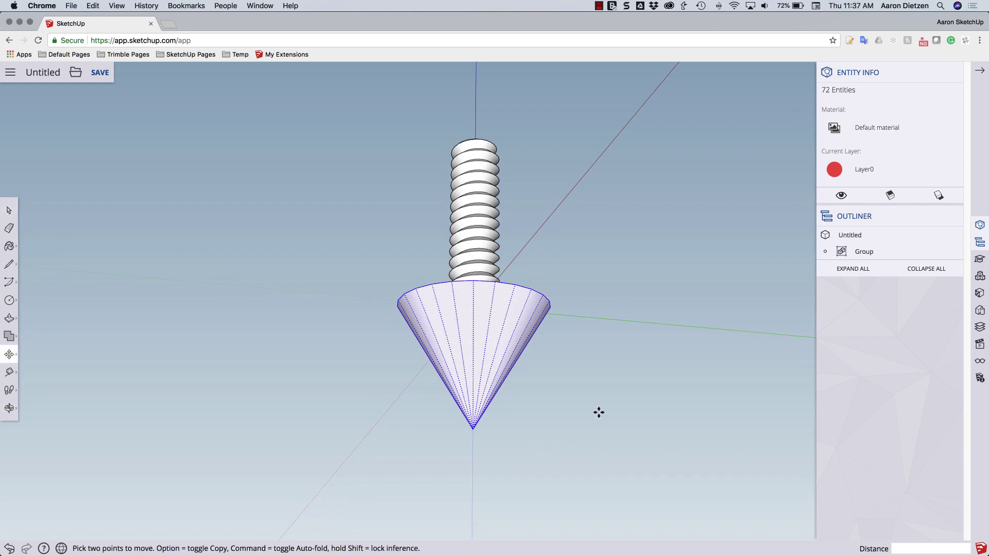
left_click(638, 433)
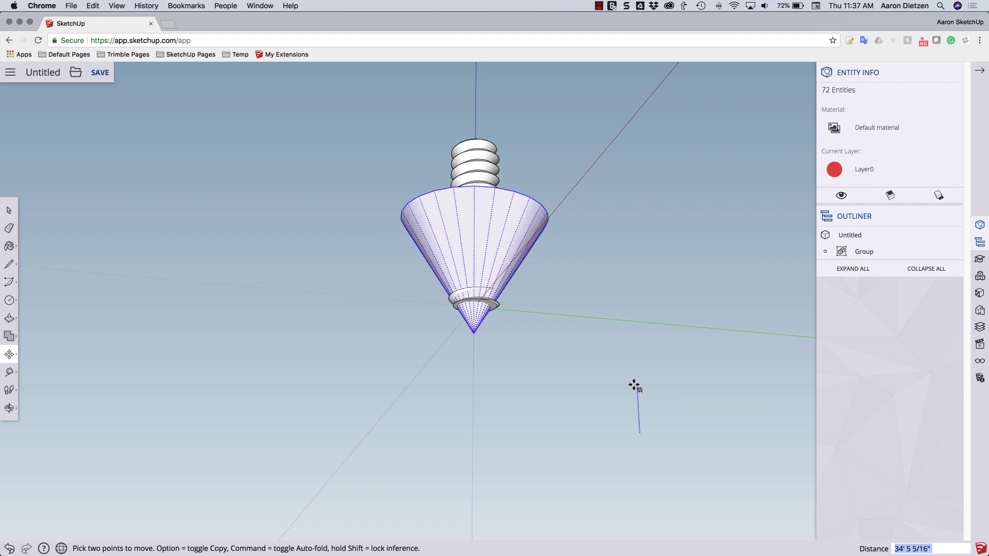
left_click(634, 386)
key("o")
left_click_drag(638, 347, 699, 55)
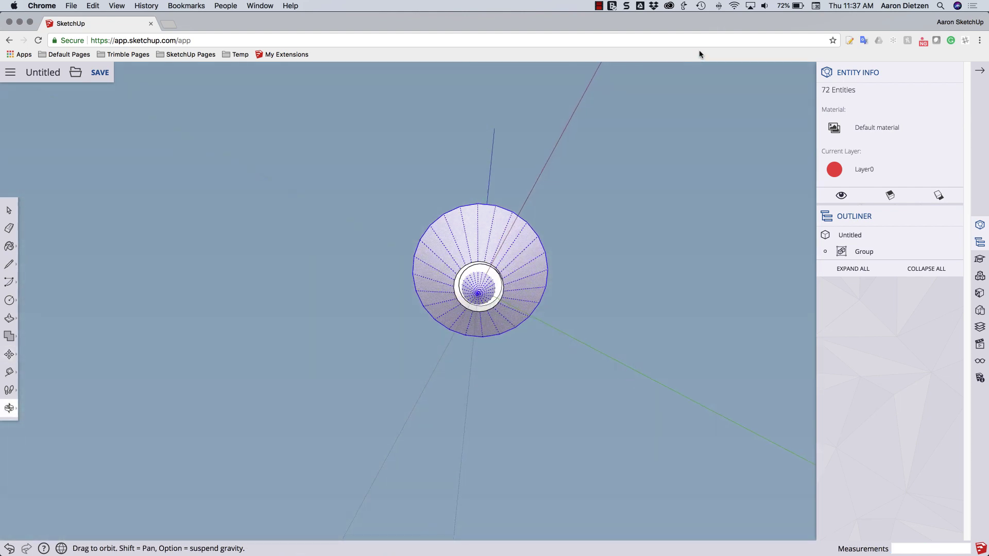
key("m")
left_click(660, 170)
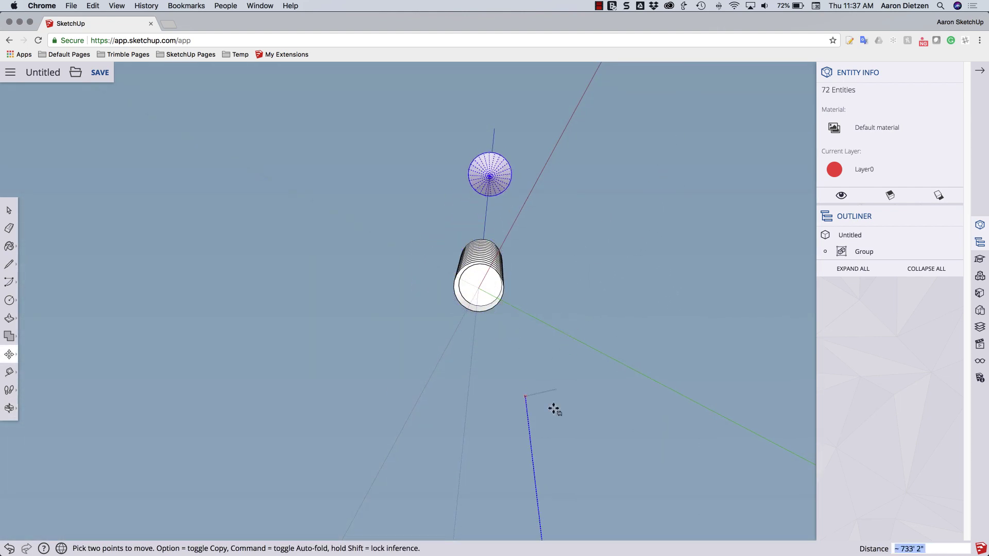
middle_click_drag(557, 454, 536, 323)
scroll(536, 320, "down", 10)
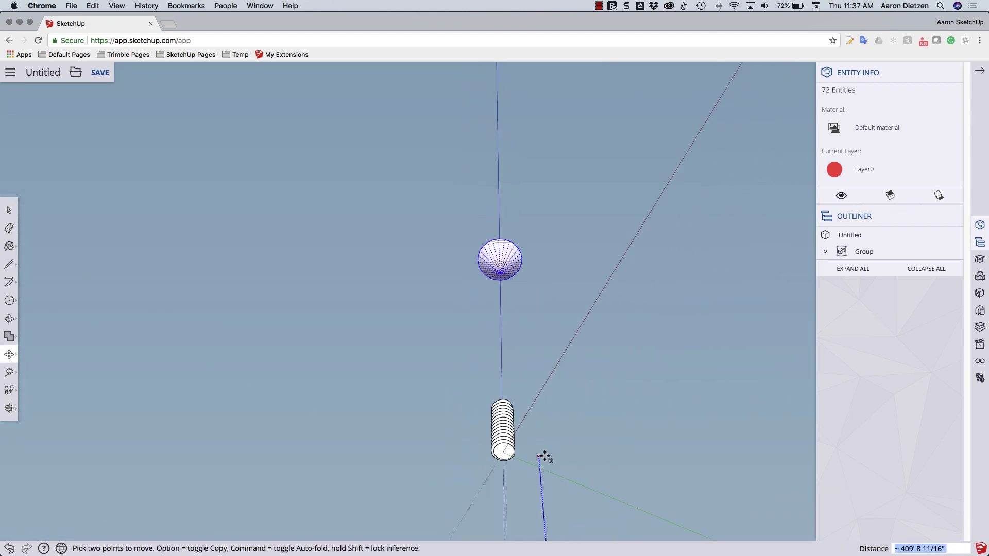
middle_click_drag(530, 499, 523, 410)
scroll(530, 247, "down", 8)
scroll(520, 412, "up", 5)
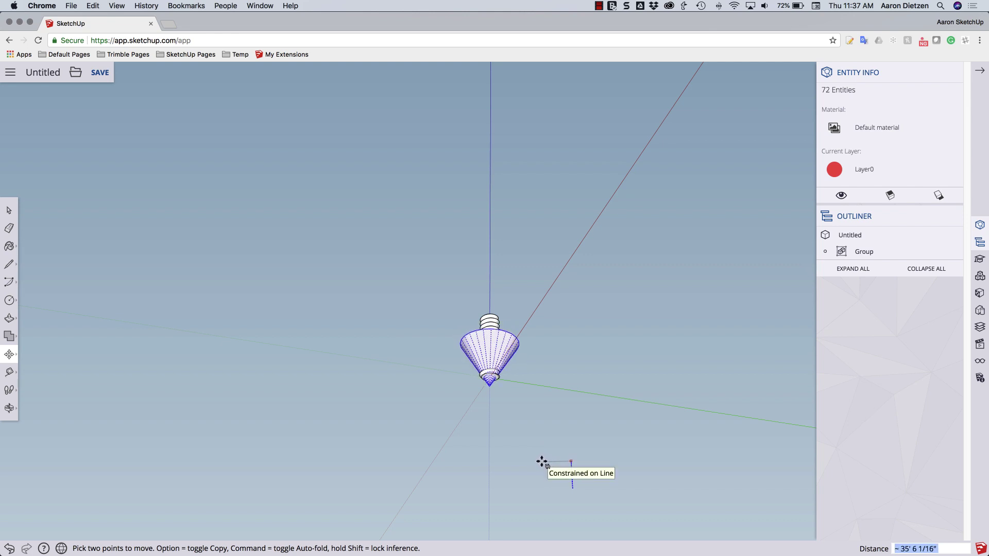
left_click(541, 463)
Move the cone about 11 1/2" down along the blue axis so its tip projects further below the threaded cylinder
scroll(487, 388, "down", 2)
scroll(486, 389, "up", 10)
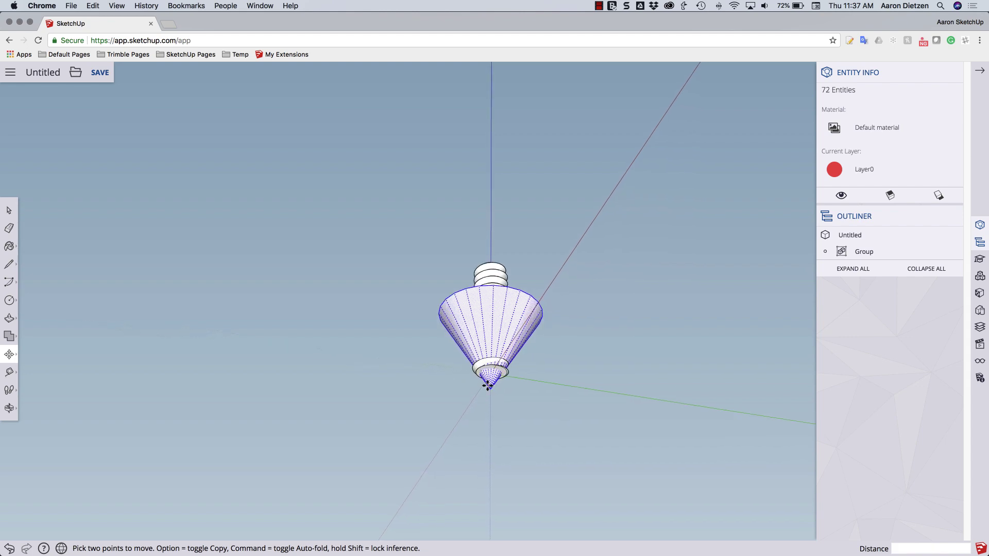
middle_click_drag(490, 389, 510, 345)
left_click_drag(510, 345, 633, 315)
key("m")
middle_click_drag(508, 356, 529, 350)
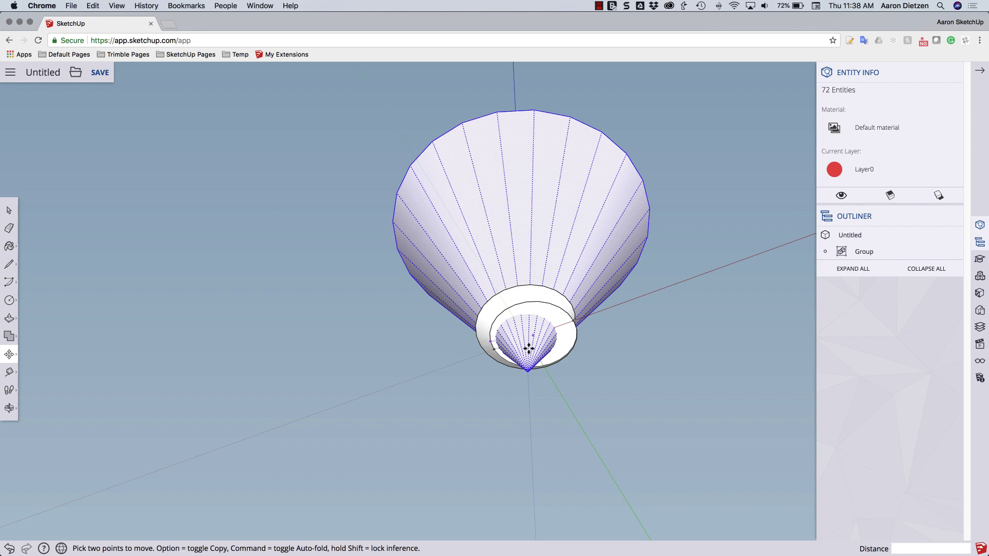
left_click(550, 394)
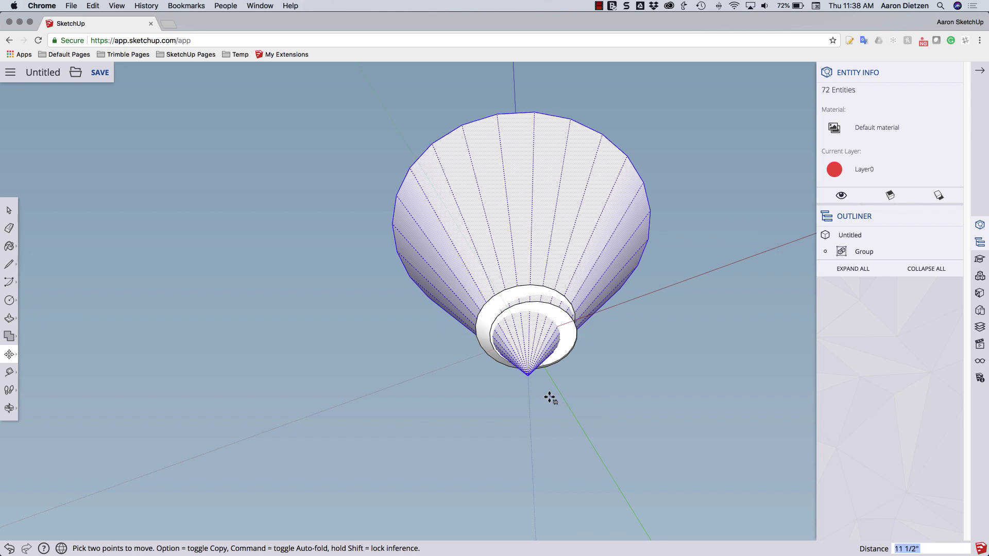
middle_click_drag(459, 404, 475, 216)
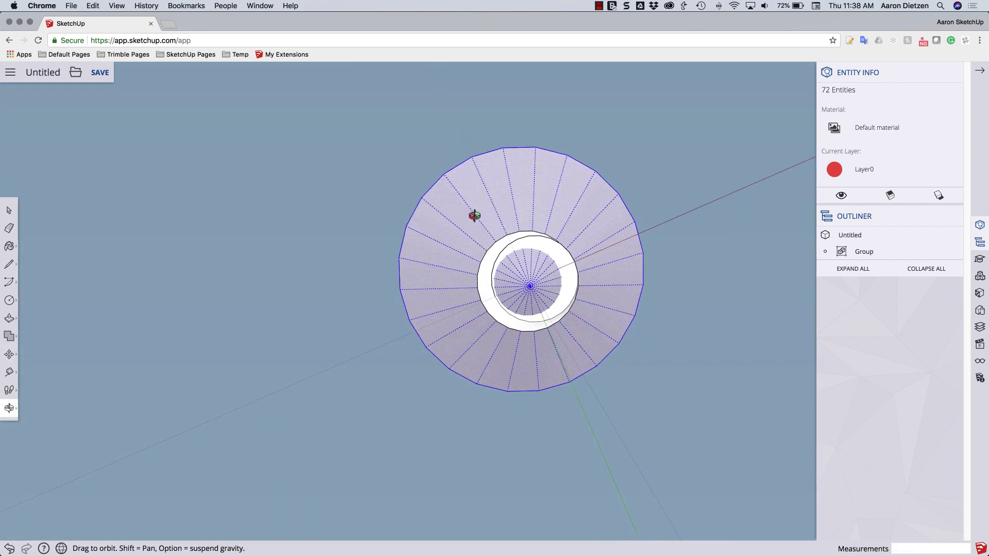
key("m")
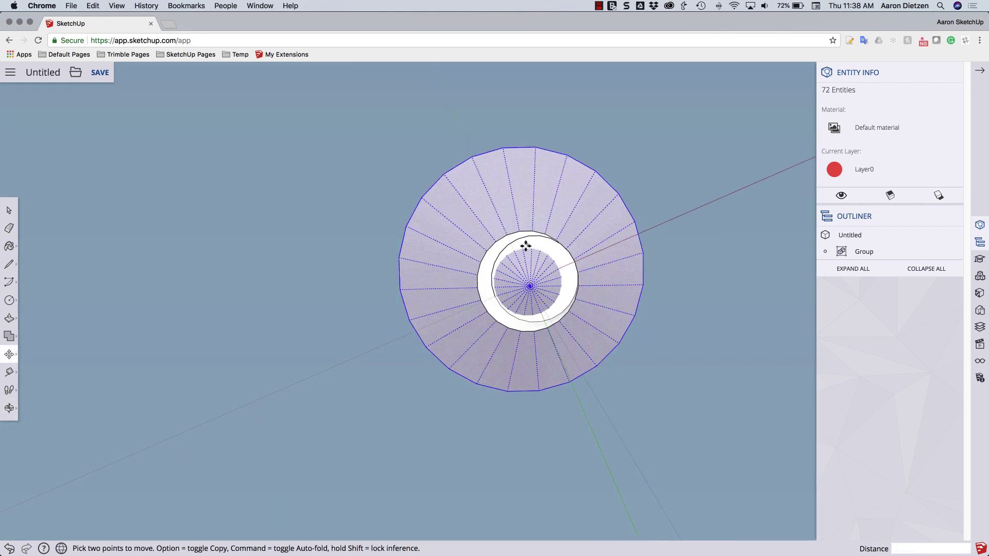
middle_click_drag(524, 247, 375, 439)
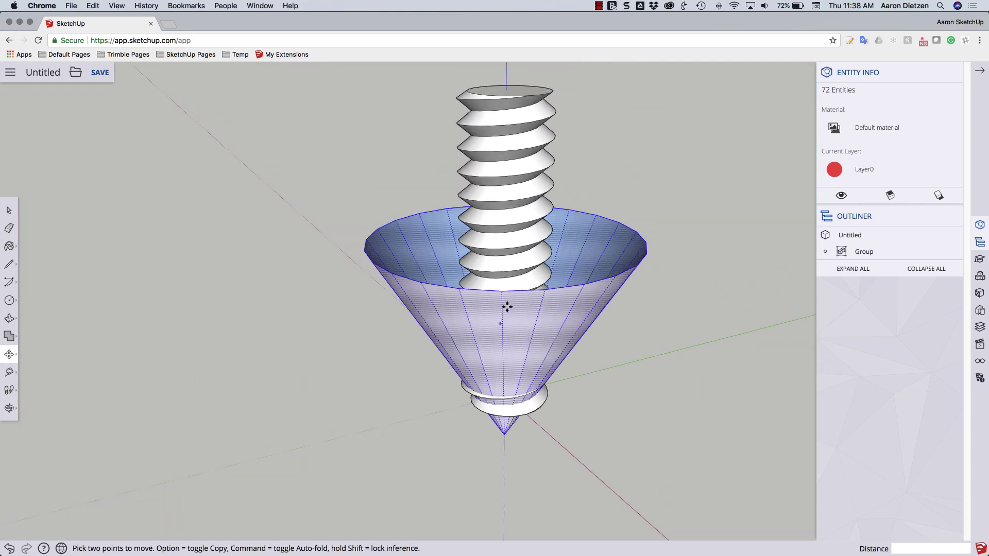
key("ctrl+Up")
left_click(523, 221)
Explode the threaded cylinder group into loose geometry
key("space")
left_click(507, 220)
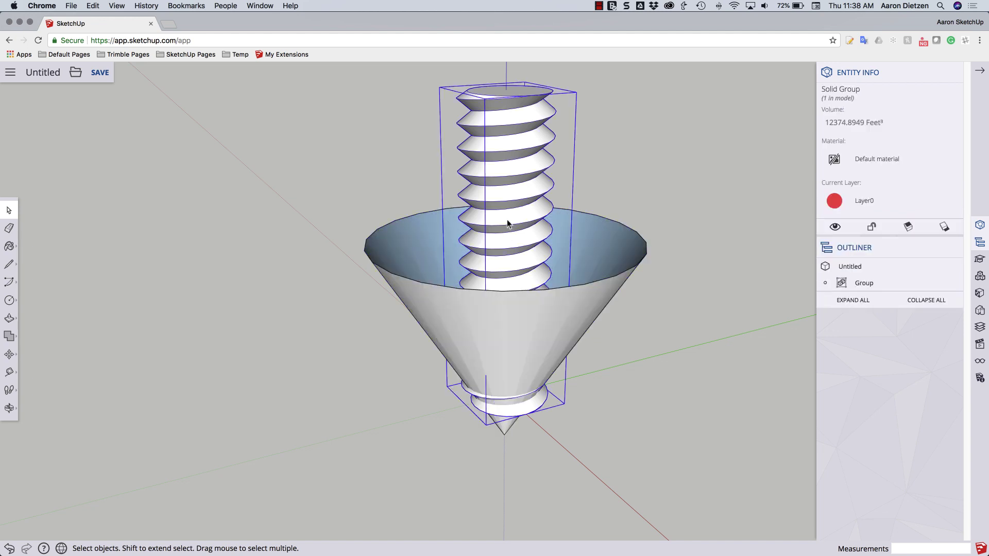
right_click(503, 191)
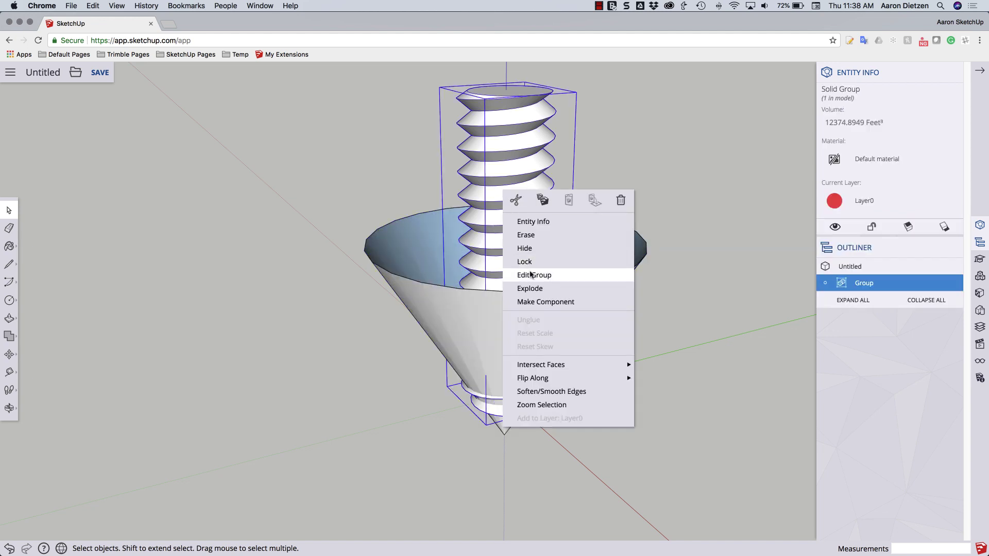
left_click(564, 283)
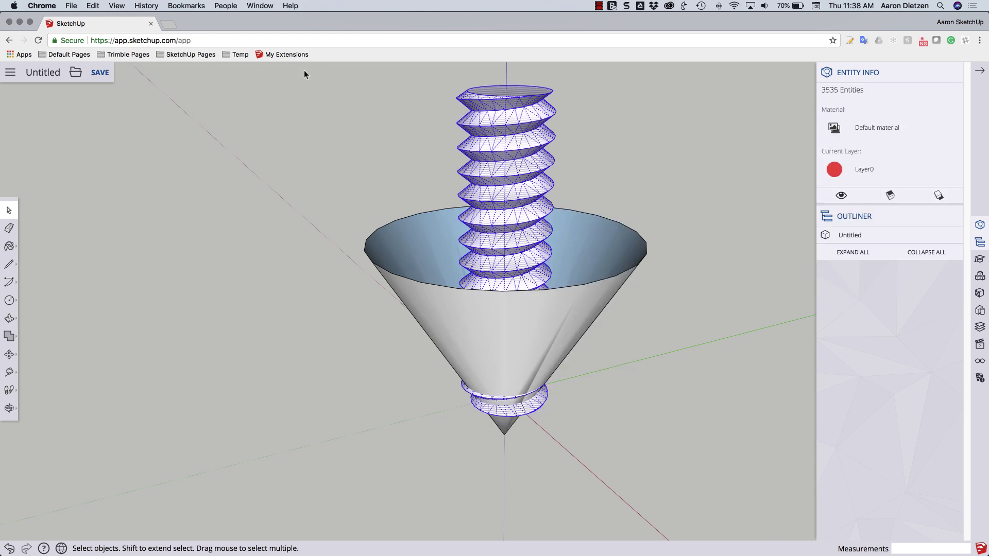
Intersect the faces of the cone and threaded cylinder, and delete the cone surface lying outside the thread
left_click_drag(305, 74, 702, 485)
right_click(515, 357)
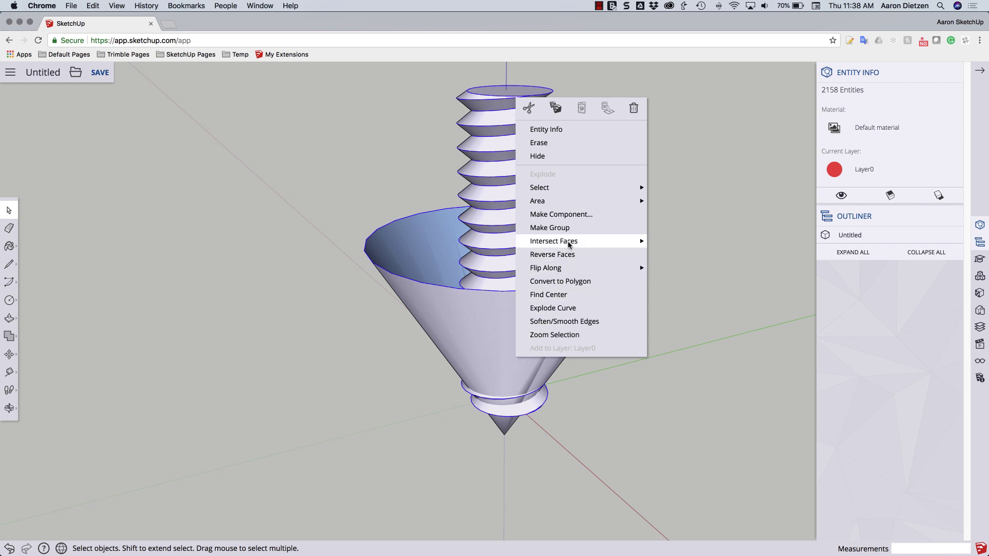
mouse_move(569, 245)
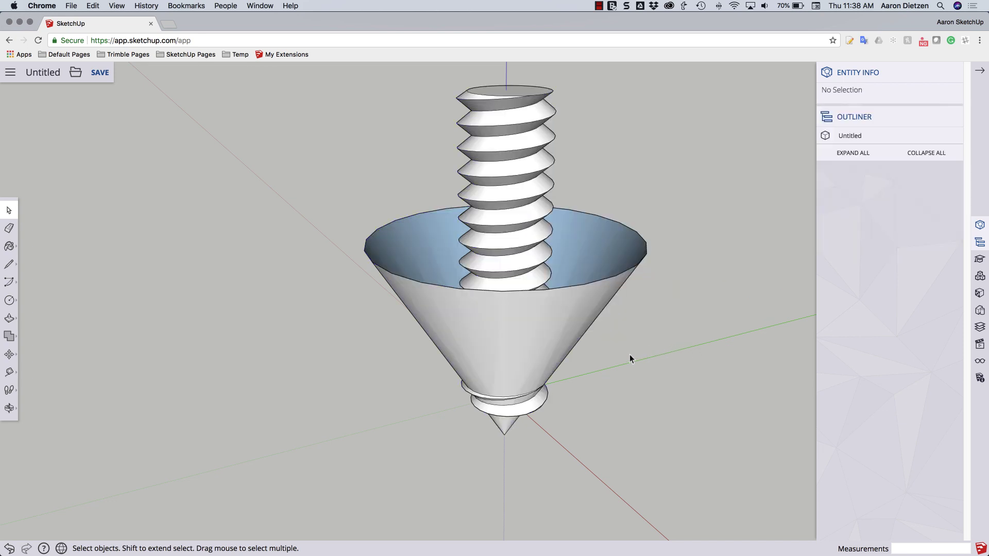
left_click(505, 333)
key("Delete")
Delete the two lowest thread surfaces and the flat end face that project outside the cone
mouse_move(627, 425)
middle_mouse_down()
mouse_move(583, 362)
mouse_move(607, 409)
middle_mouse_up()
scroll(459, 399, "down", 3)
scroll(479, 395, "up", 5)
scroll(479, 395, "up", 3)
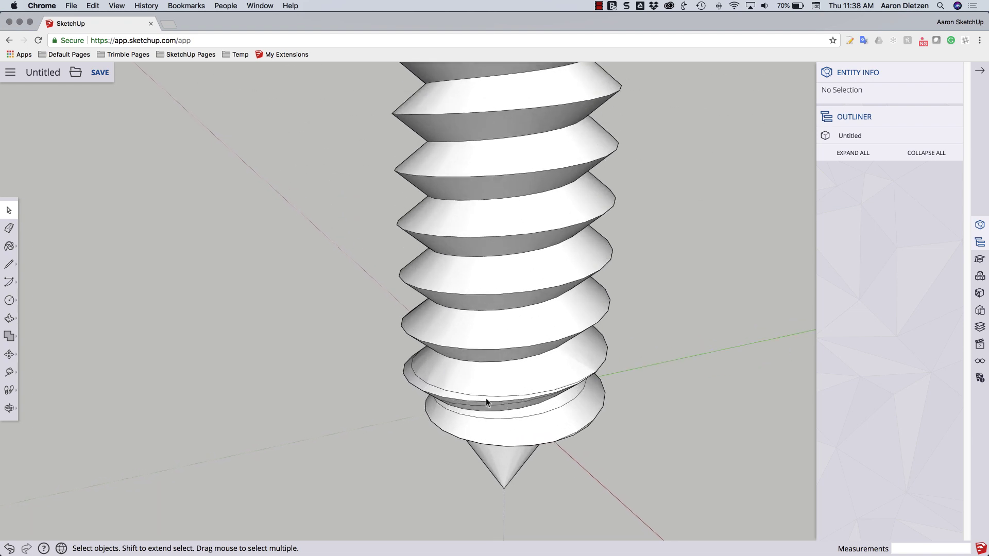
left_click(450, 393)
key("Delete")
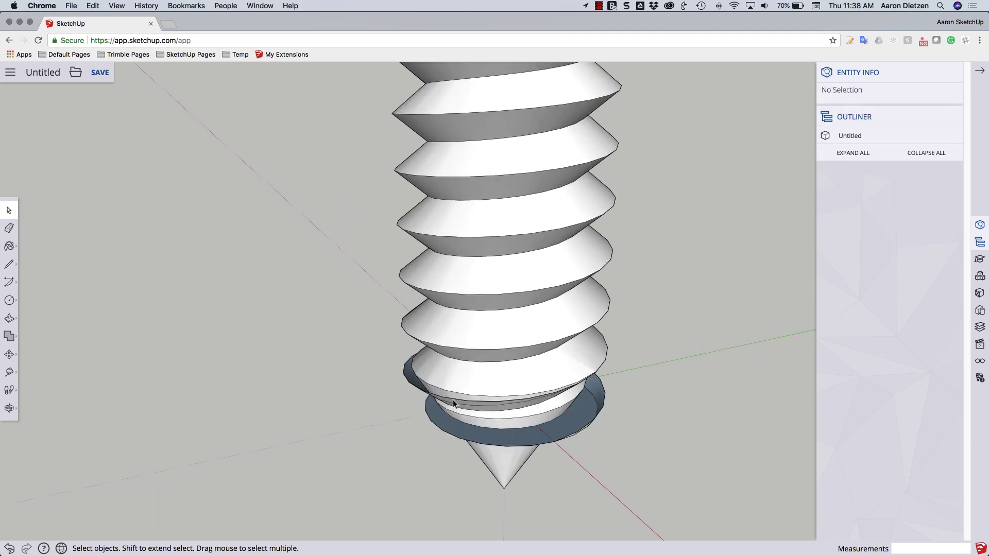
left_click(453, 401)
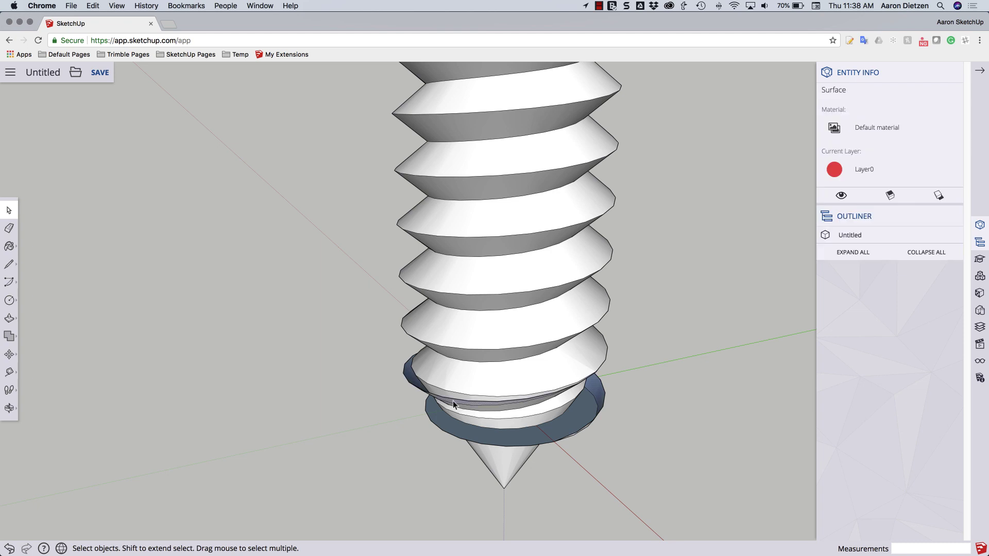
key("Delete")
left_click(576, 430)
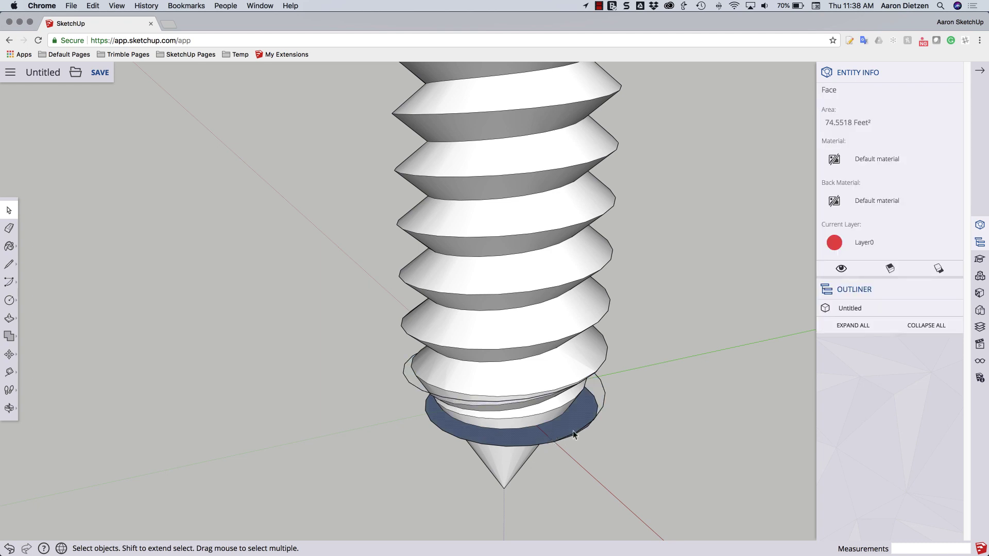
key("Delete")
Delete the large leftover circle from the cone's base around the threaded shaft
key("o")
left_click_drag(561, 466, 521, 364)
key("space")
middle_click_drag(565, 376, 564, 452)
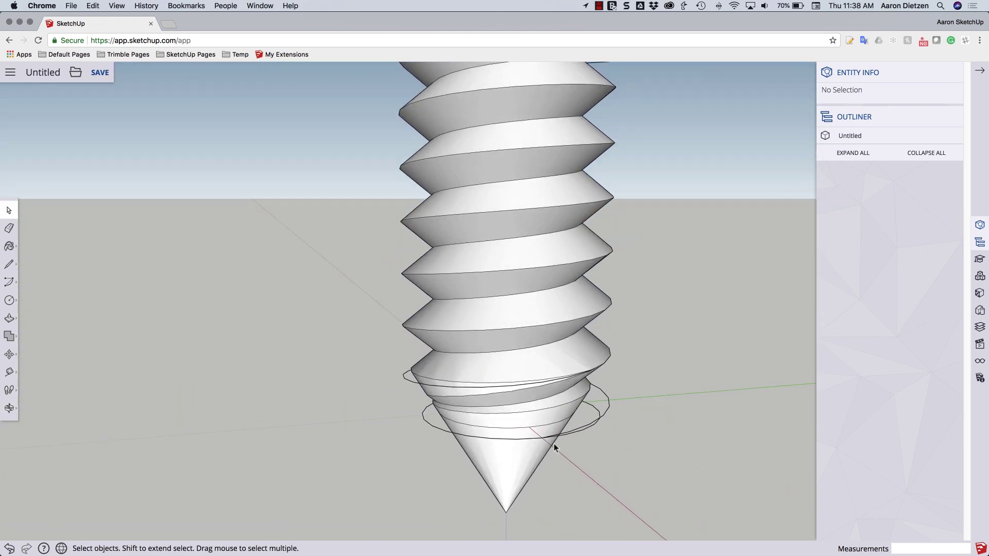
scroll(550, 489, "up", 2)
scroll(549, 488, "down", 5)
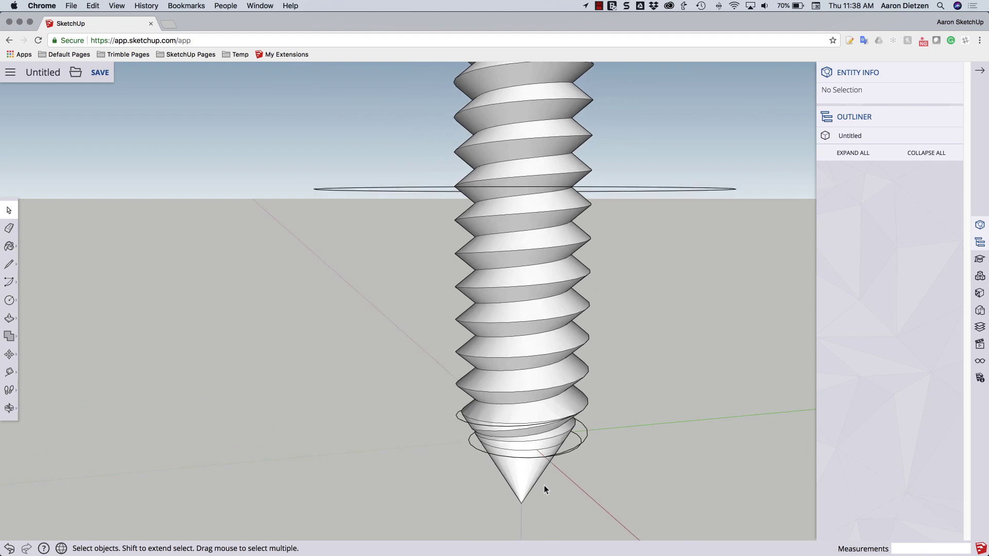
middle_click_drag(544, 485, 517, 441)
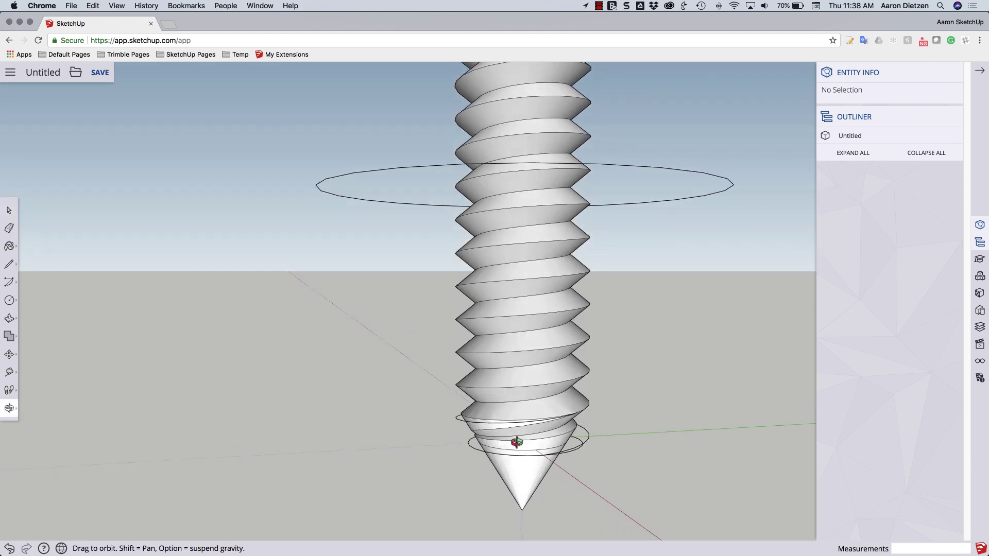
left_click(324, 186)
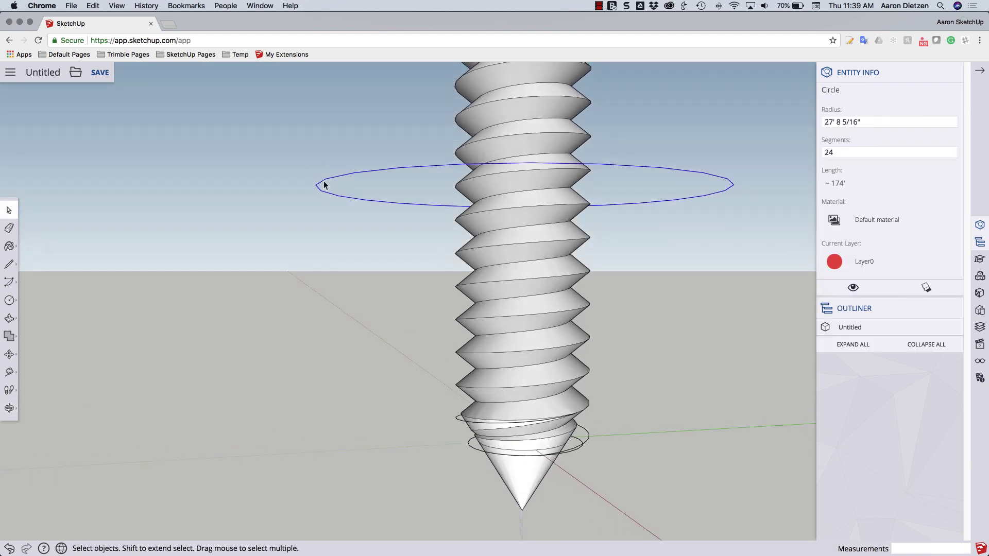
left_click(313, 189)
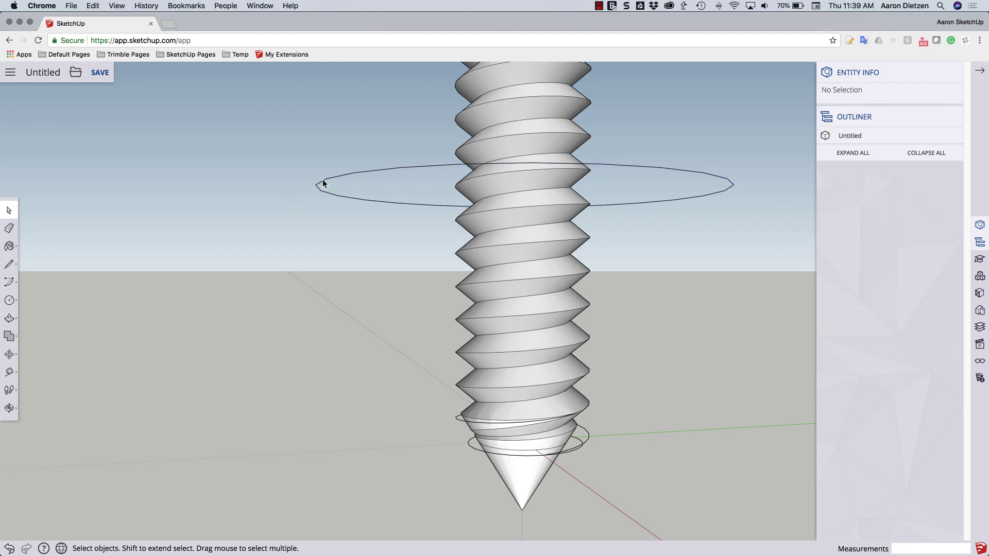
left_click(324, 187)
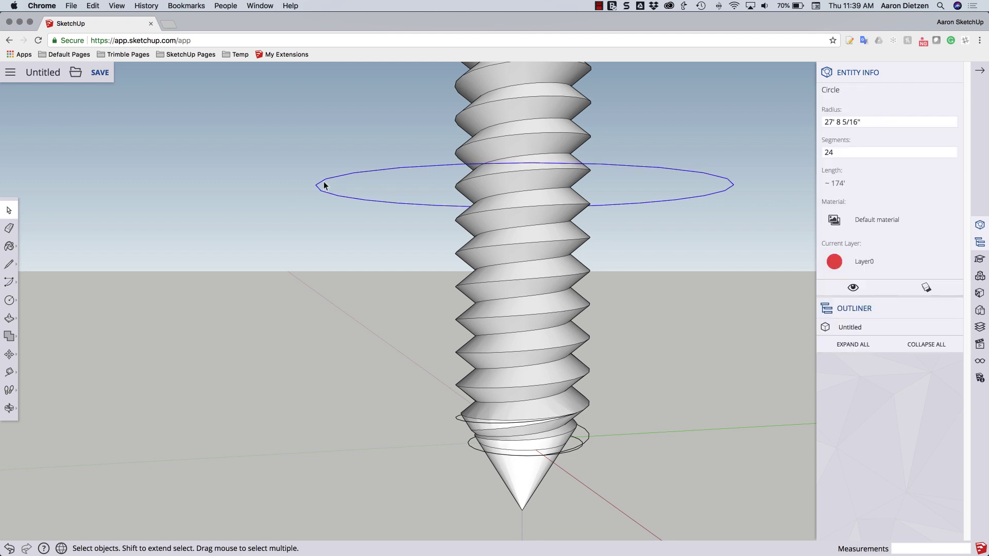
key("Delete")
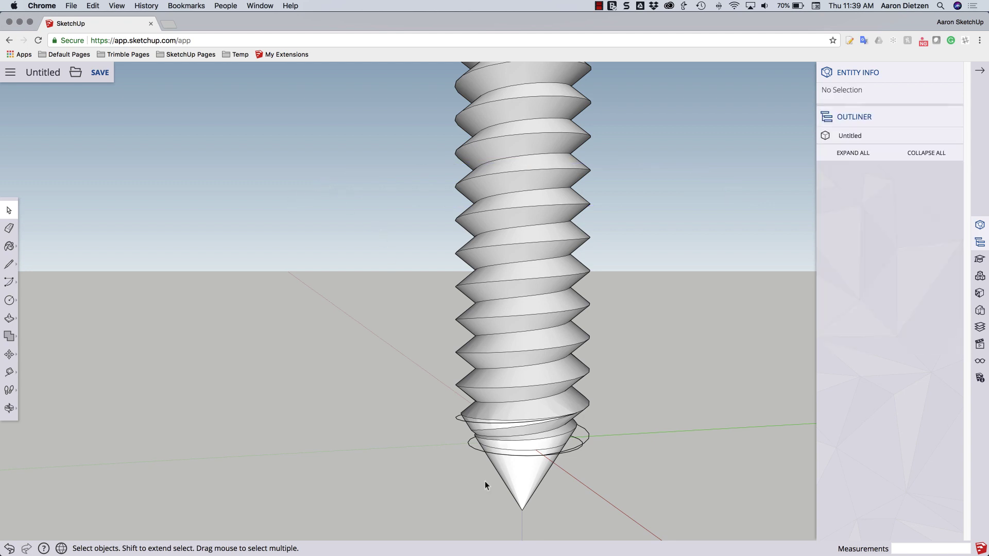
Delete the short edge that ties the upper leftover loop to the lowest thread ridge
scroll(534, 441, "up", 10)
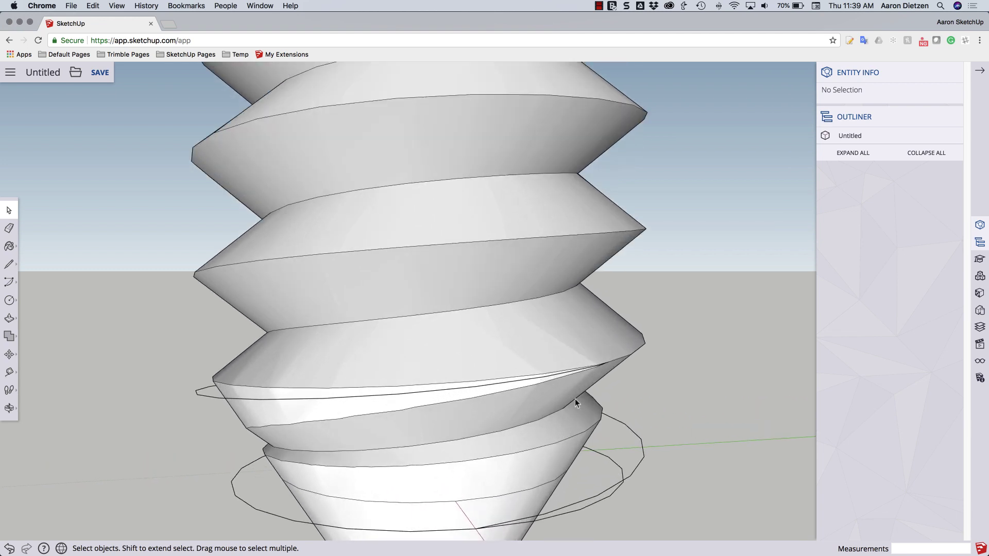
middle_click_drag(579, 381, 498, 407)
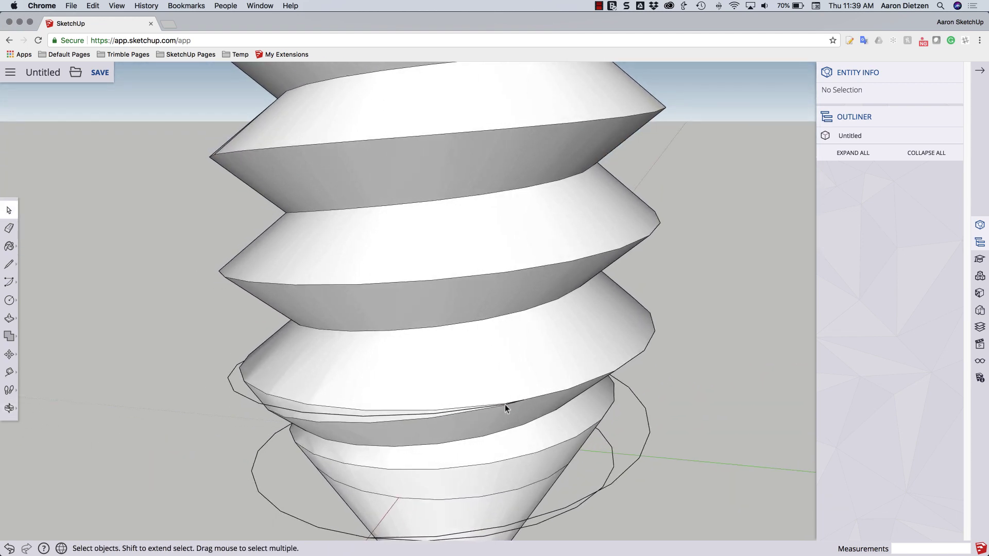
scroll(505, 405, "up", 6)
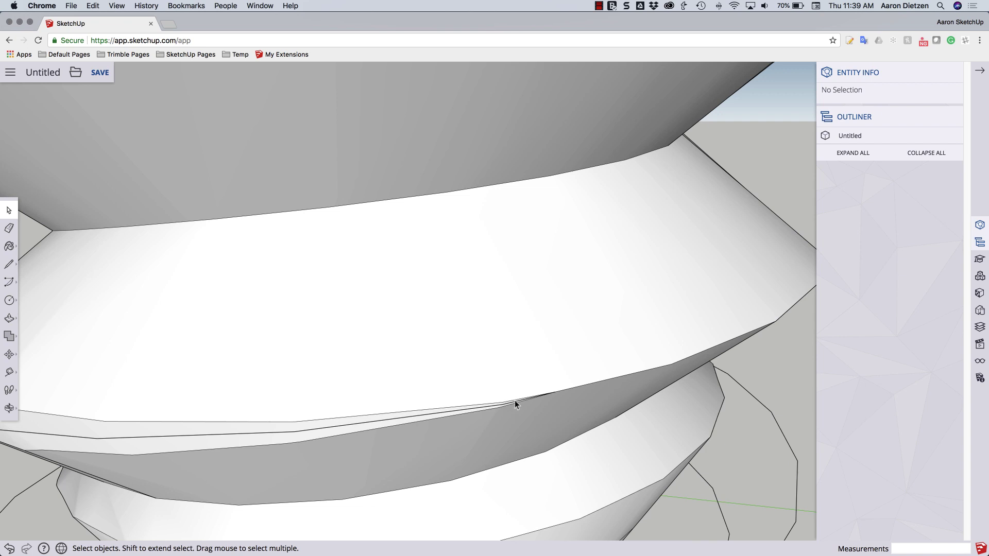
scroll(515, 404, "up", 2)
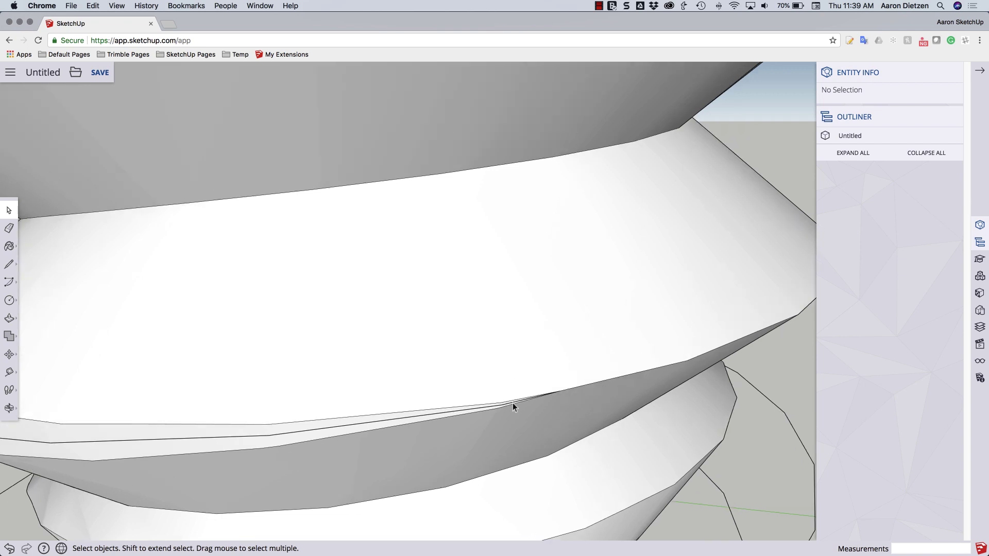
left_click(513, 406)
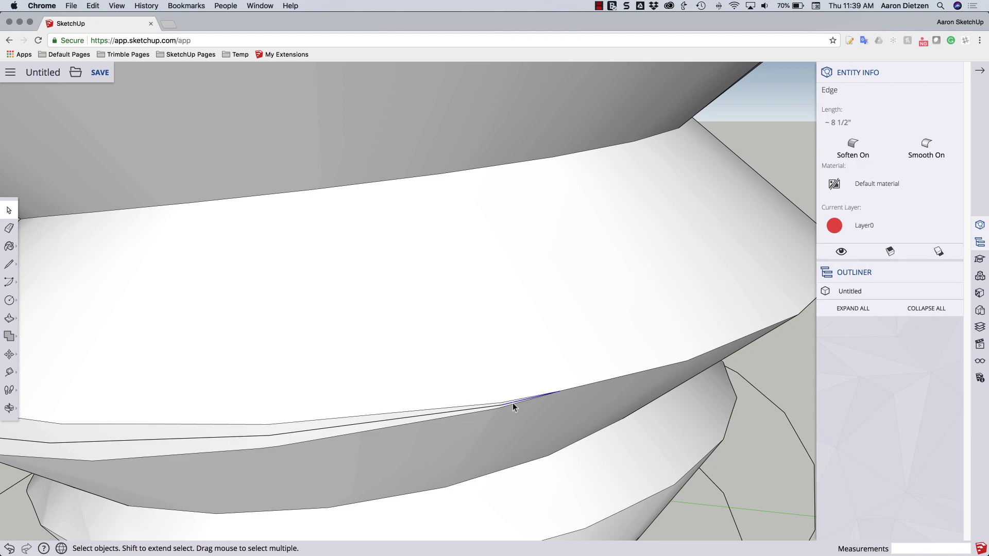
triple_click(513, 406)
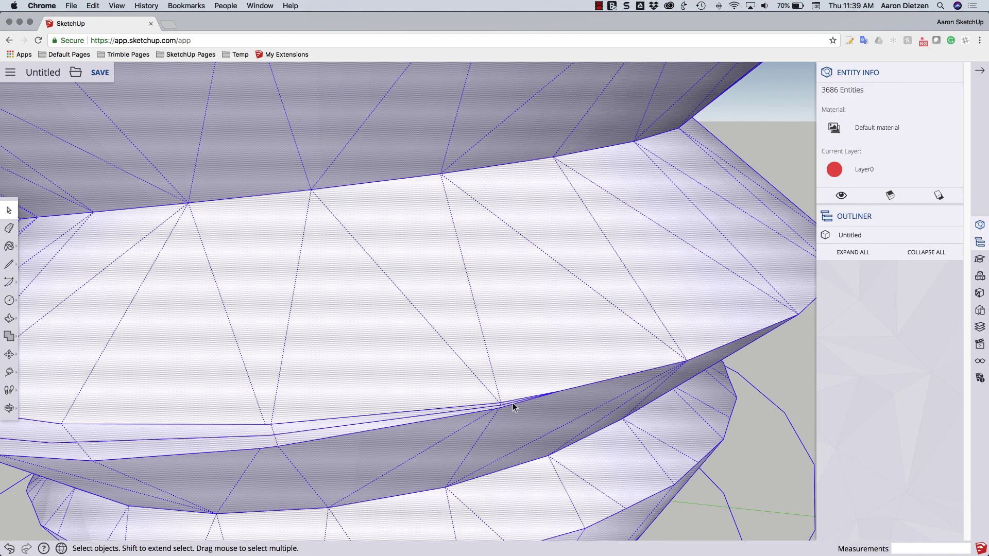
scroll(513, 407, "down", 3)
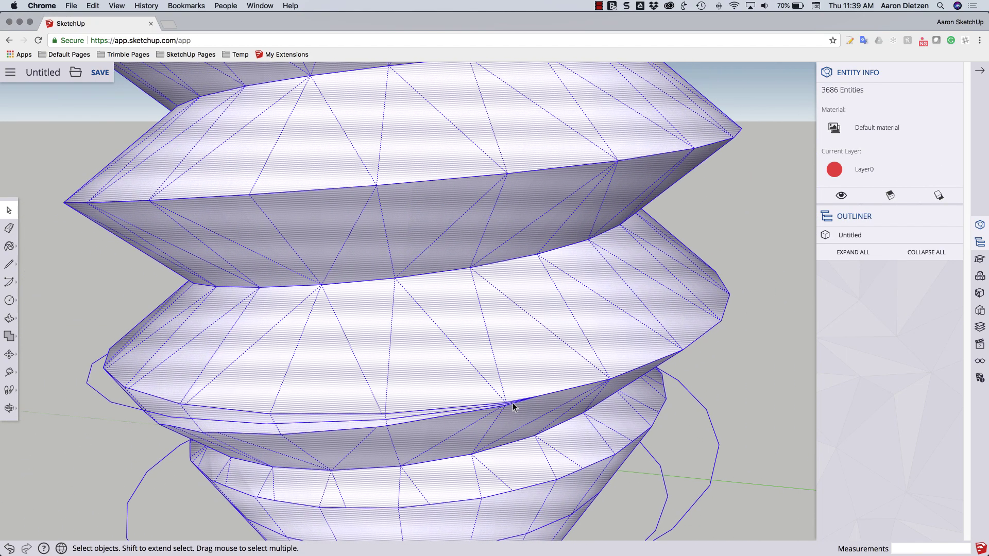
left_click(513, 406)
scroll(513, 406, "up", 5)
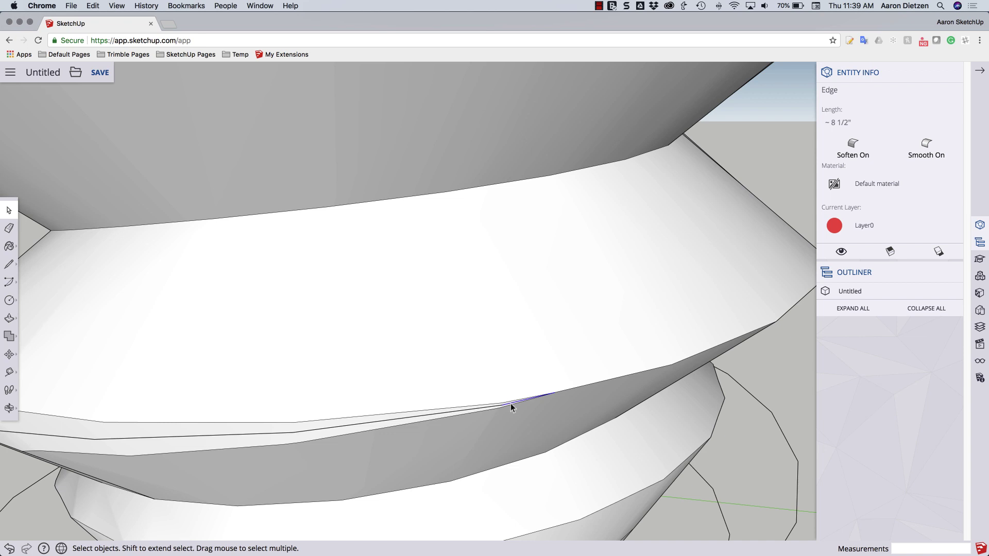
key("Delete")
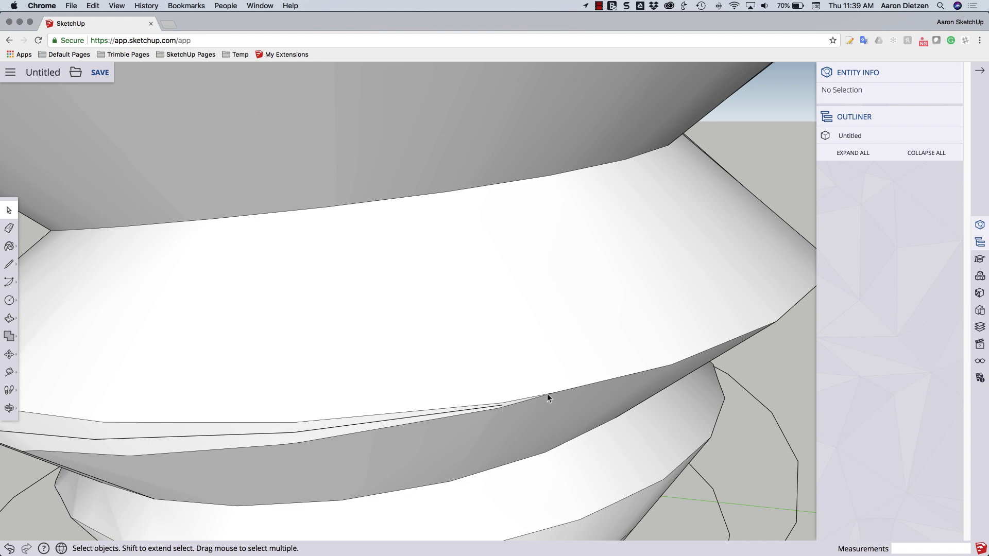
Delete the short edge joining the lower leftover loop to the cone, and delete the detached loops around the tip
scroll(622, 403, "down", 10)
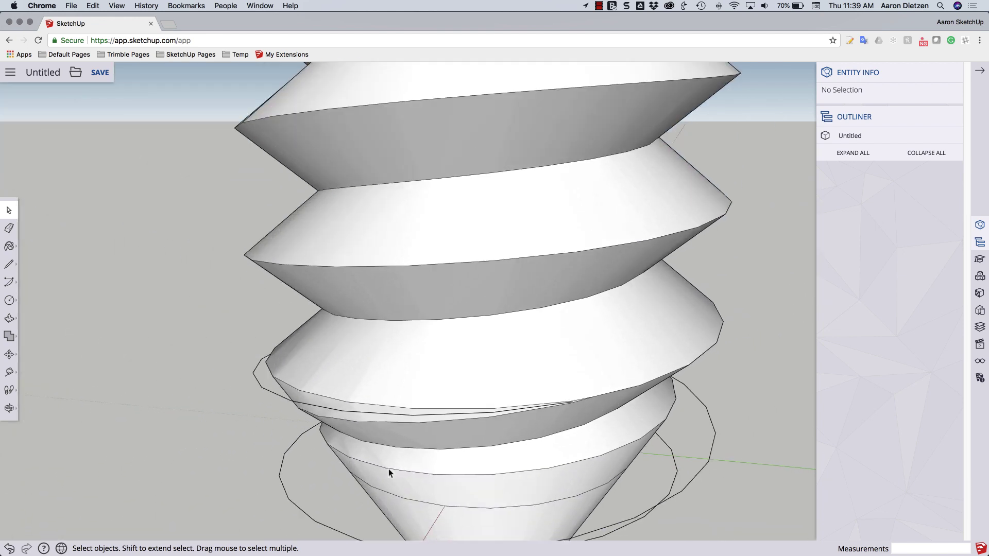
middle_click_drag(388, 473, 337, 505)
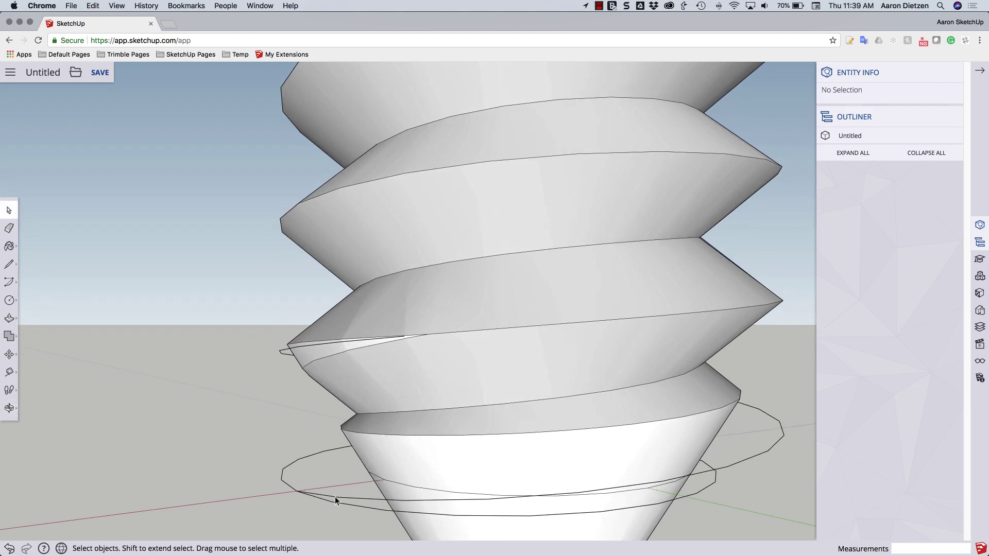
triple_click(335, 497)
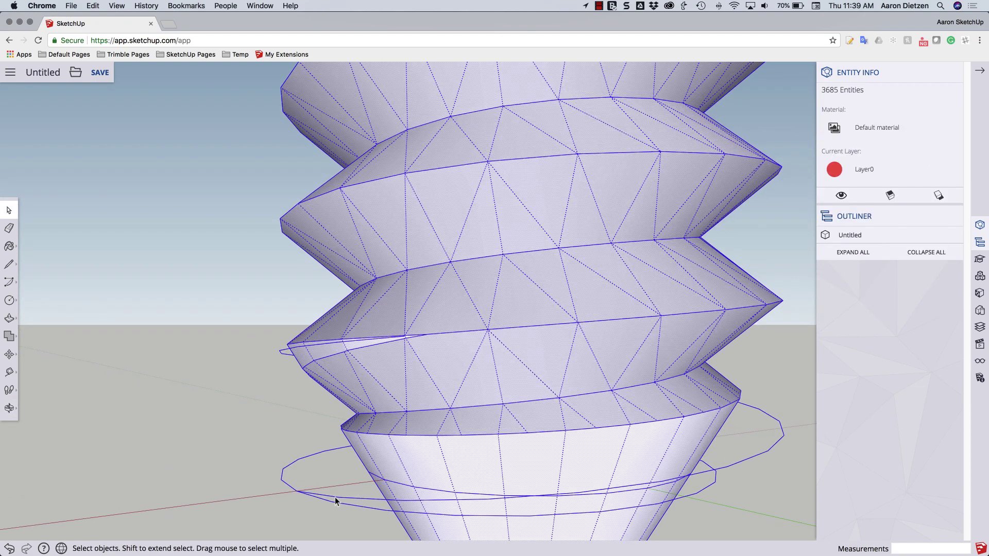
middle_click_drag(375, 489, 550, 497)
middle_click_drag(651, 484, 362, 520)
left_click(375, 510)
left_click(373, 505)
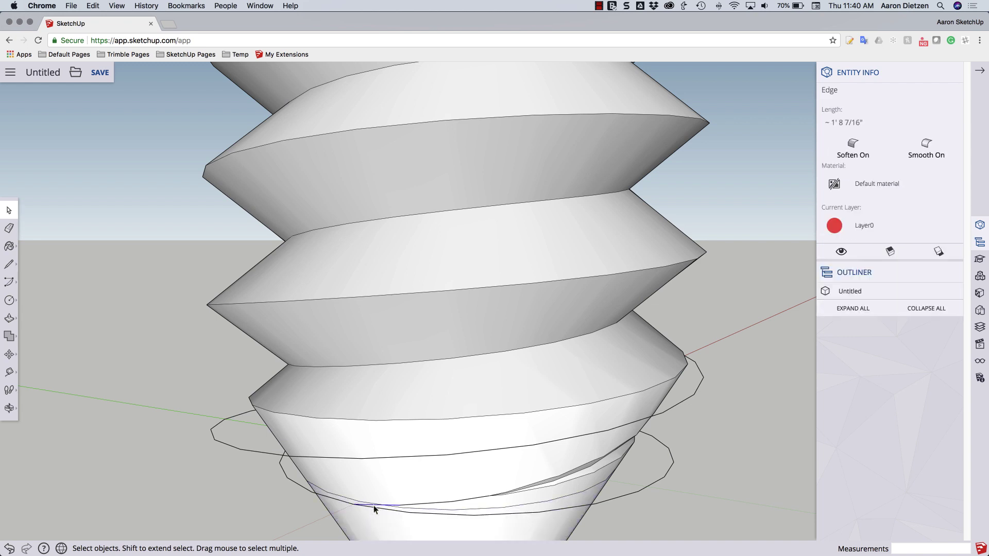
key("Delete")
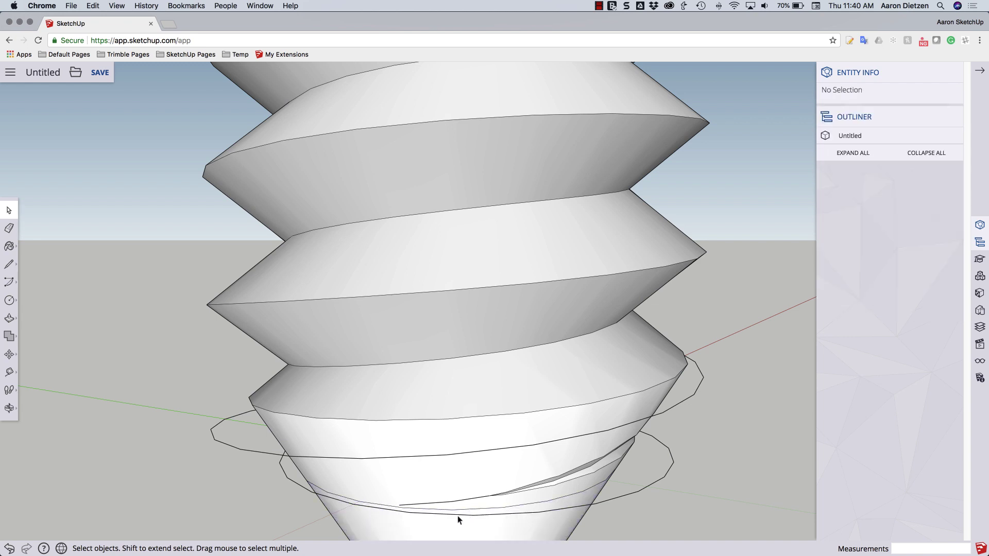
triple_click(446, 515)
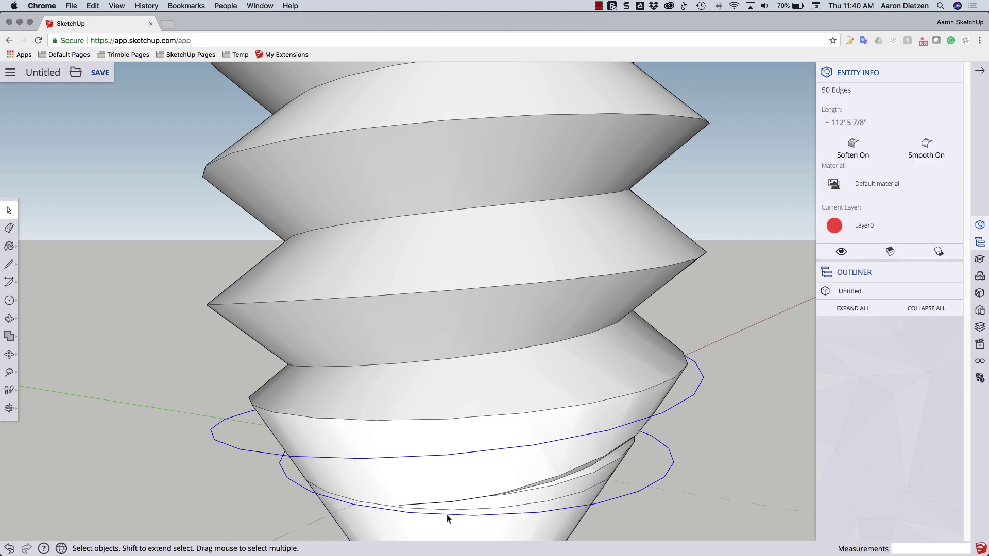
key("Delete")
Erase the leftover line running all the way around the cone just below the lowest thread
middle_click_drag(446, 514, 491, 486)
key("e")
left_click(494, 476)
left_click(463, 482)
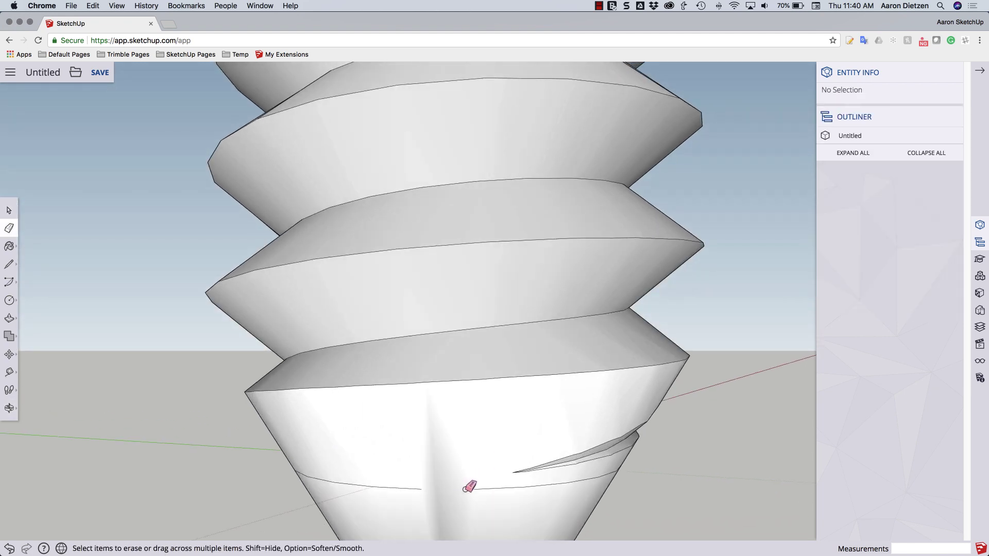
left_click_drag(483, 489, 611, 474)
mouse_move(412, 488)
left_mouse_down()
mouse_move(441, 490)
mouse_move(301, 472)
left_mouse_up()
mouse_move(282, 469)
middle_mouse_down()
mouse_move(611, 443)
mouse_move(713, 459)
middle_mouse_up()
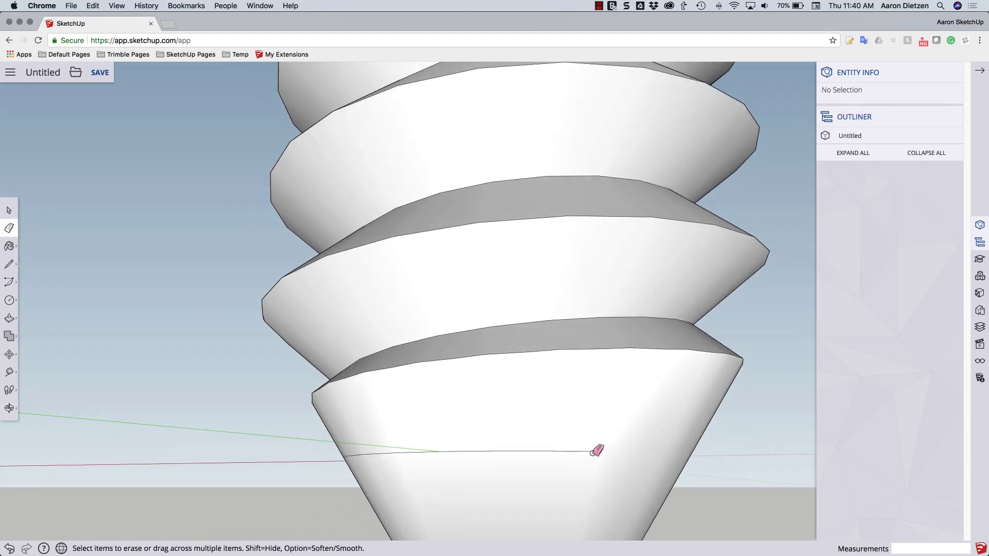
mouse_move(591, 450)
left_mouse_down()
mouse_move(360, 450)
mouse_move(369, 451)
left_mouse_up()
mouse_move(371, 450)
middle_mouse_down()
mouse_move(695, 442)
mouse_move(671, 458)
middle_mouse_up()
left_click_drag(592, 451, 391, 453)
mouse_move(391, 453)
middle_mouse_down()
mouse_move(861, 443)
mouse_move(549, 450)
middle_mouse_up()
mouse_move(549, 450)
left_mouse_down()
mouse_move(407, 454)
mouse_move(372, 434)
left_mouse_up()
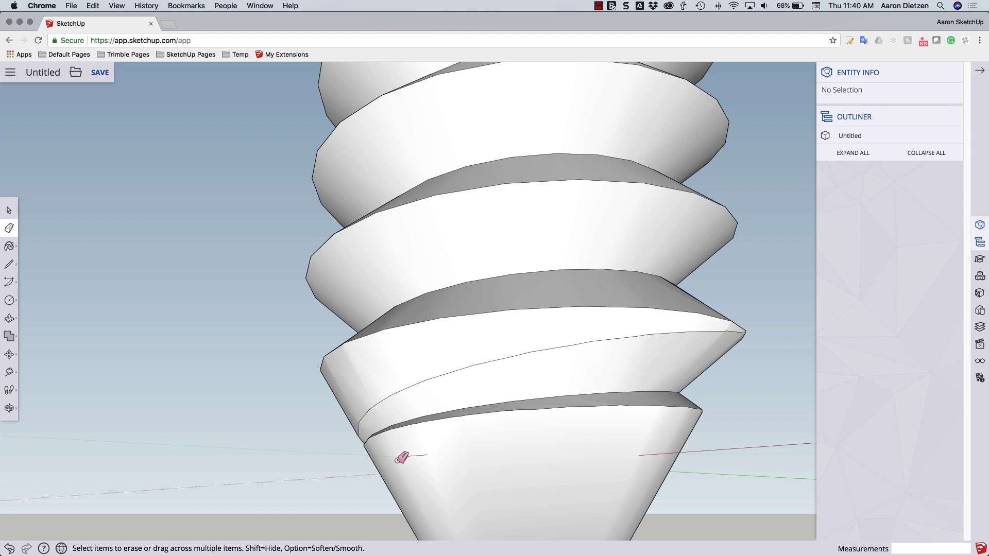
mouse_move(438, 441)
left_mouse_down()
mouse_move(410, 454)
mouse_move(489, 441)
left_mouse_up()
Select the whole pointed screw geometry and make it a group
scroll(508, 443, "down", 5)
scroll(509, 446, "down", 6)
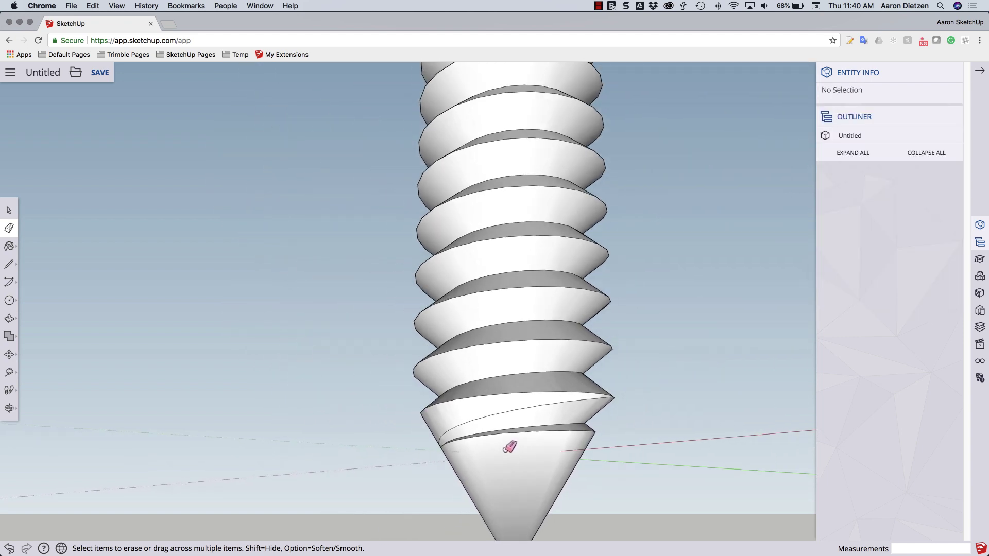
mouse_move(464, 430)
middle_mouse_down()
mouse_move(693, 459)
mouse_move(516, 434)
mouse_move(589, 448)
mouse_move(342, 450)
mouse_move(602, 417)
mouse_move(388, 439)
mouse_move(601, 483)
mouse_move(410, 353)
mouse_move(541, 313)
mouse_move(552, 119)
mouse_move(520, 349)
mouse_move(536, 400)
mouse_move(505, 294)
mouse_move(514, 448)
mouse_move(544, 359)
middle_mouse_up()
scroll(536, 401, "up", 2)
scroll(536, 400, "down", 10)
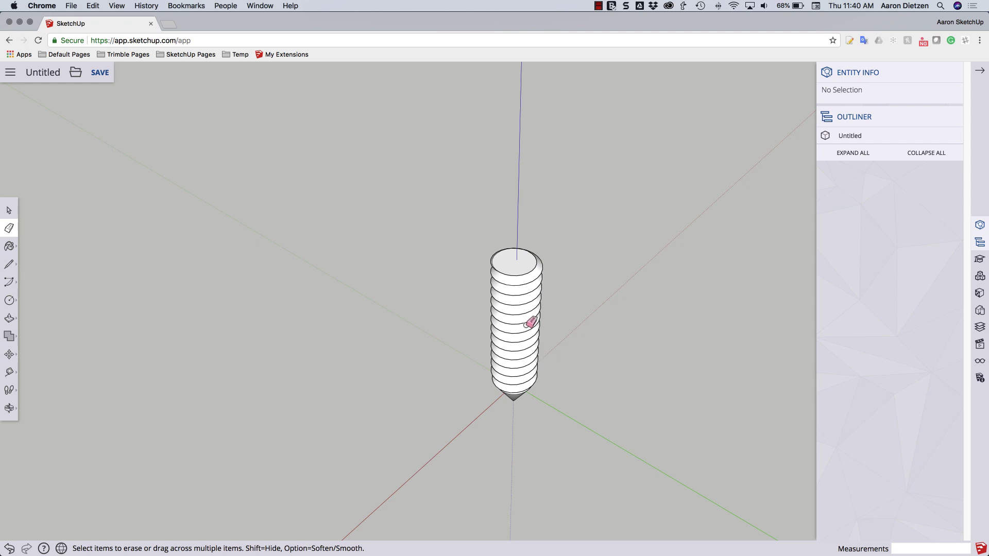
key("space")
triple_click(521, 309)
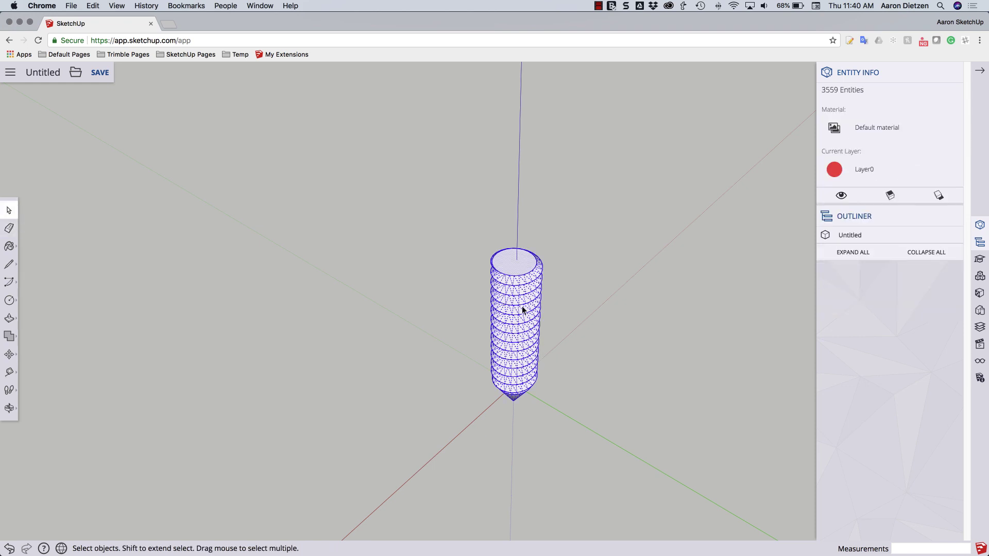
right_click(522, 308)
left_click(563, 426)
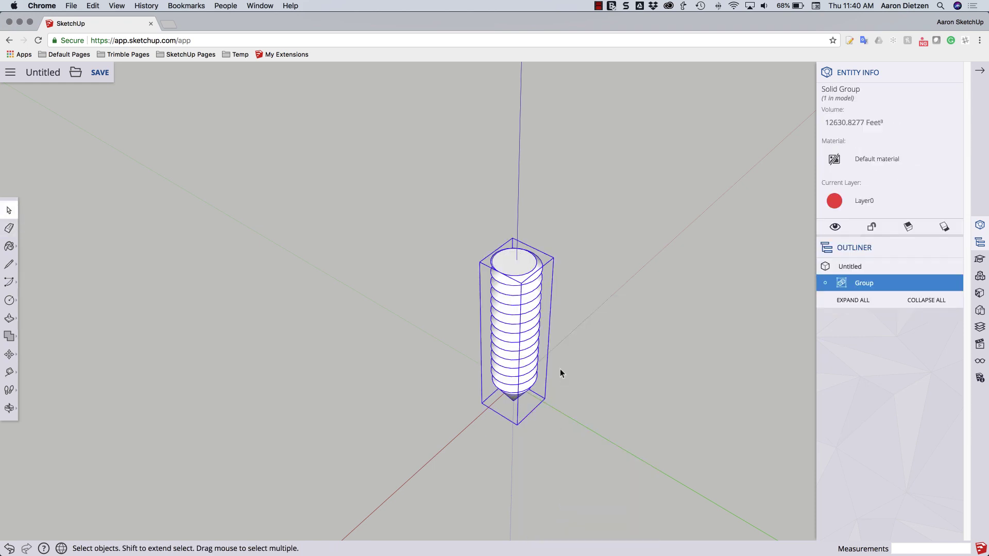
Hide the screw group and draw a circle of about 13' 7" radius centred on the origin
key("c")
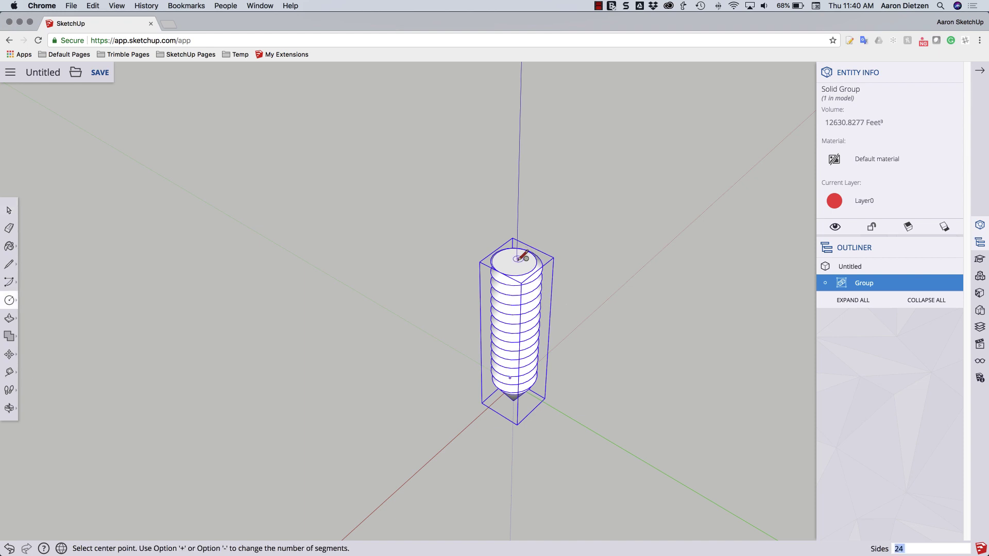
middle_click_drag(529, 393, 537, 419)
right_click(518, 278)
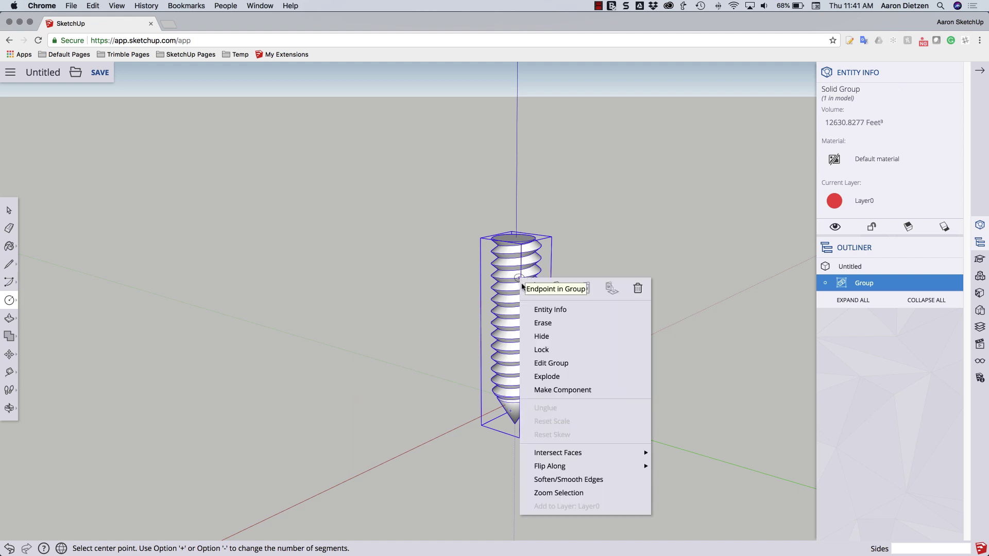
left_click(543, 339)
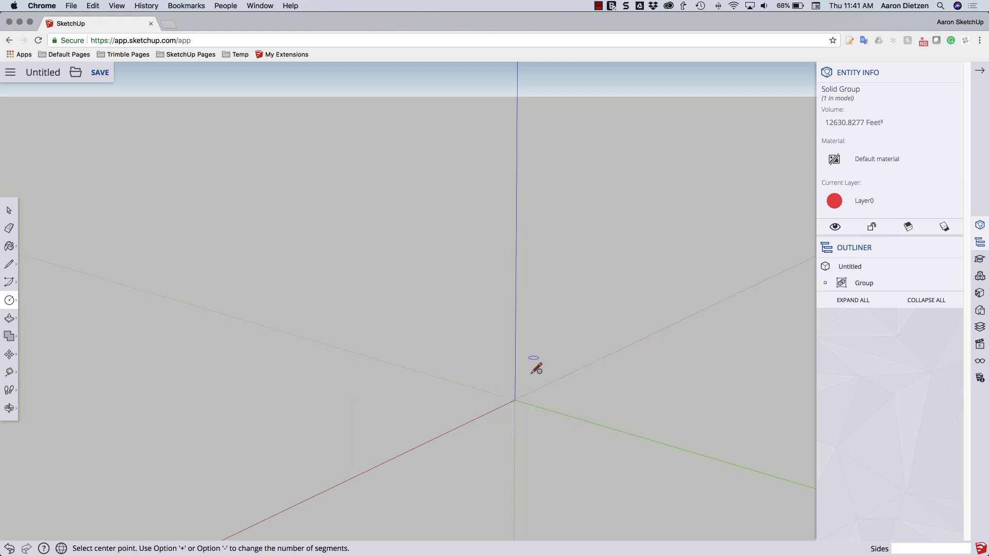
left_click(515, 400)
left_click(547, 406)
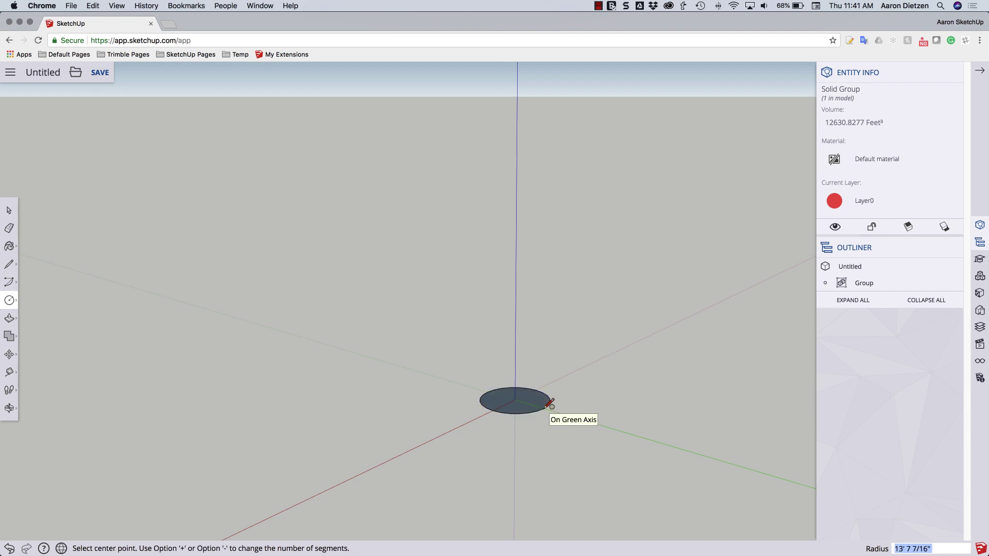
Draw a diameter line across the circle along the red axis and a radius line from its centre along the green axis
mouse_move(527, 388)
middle_mouse_down()
mouse_move(521, 452)
mouse_move(507, 394)
middle_mouse_up()
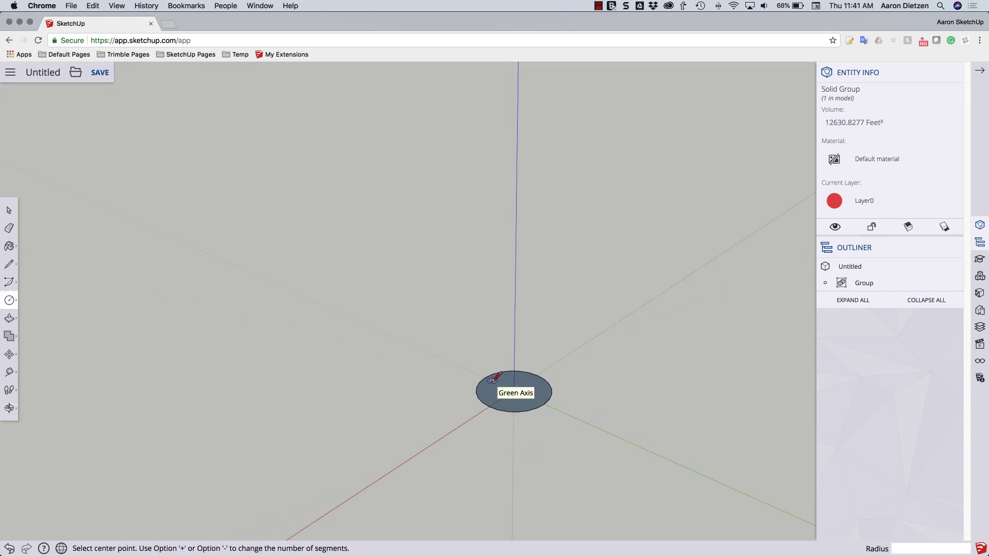
key("l")
left_click(489, 406)
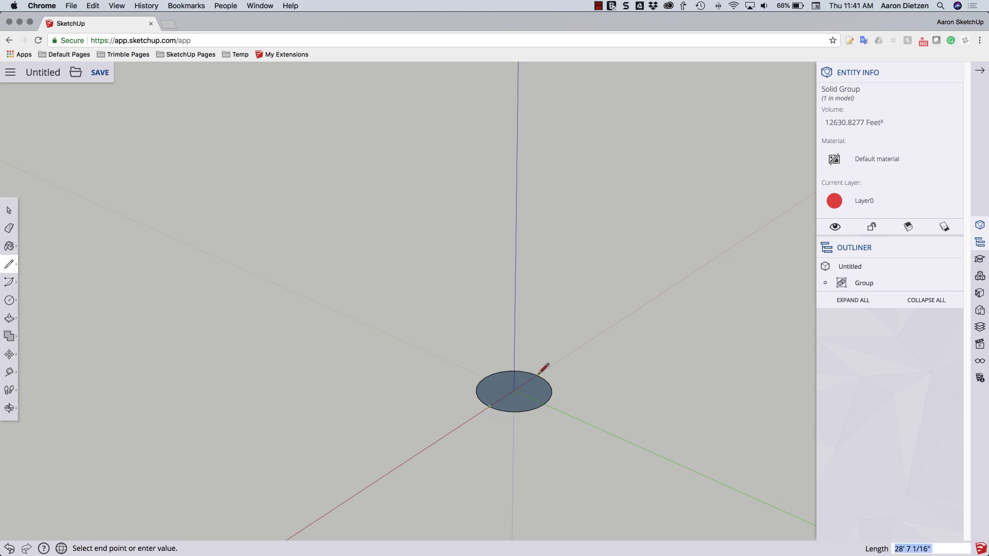
key("Escape")
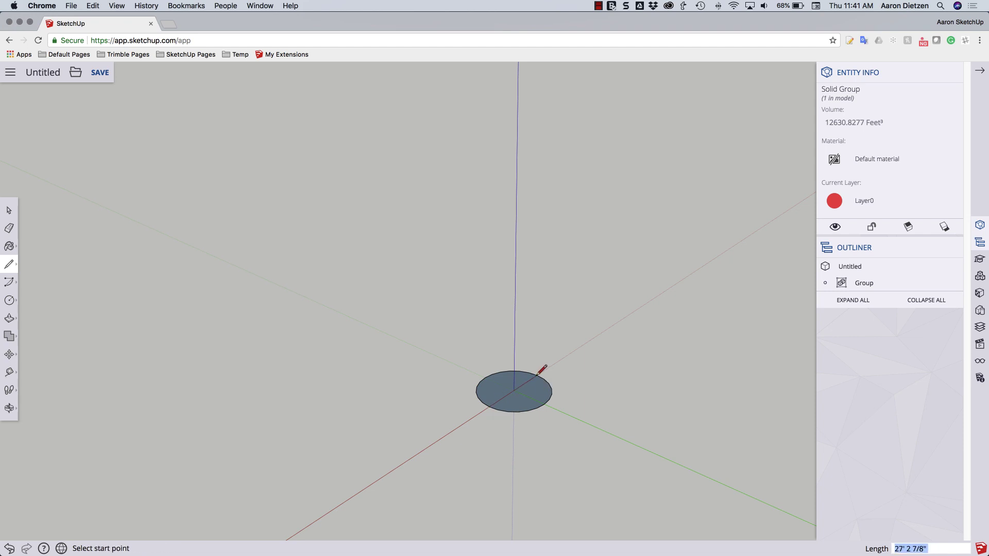
left_click(513, 390)
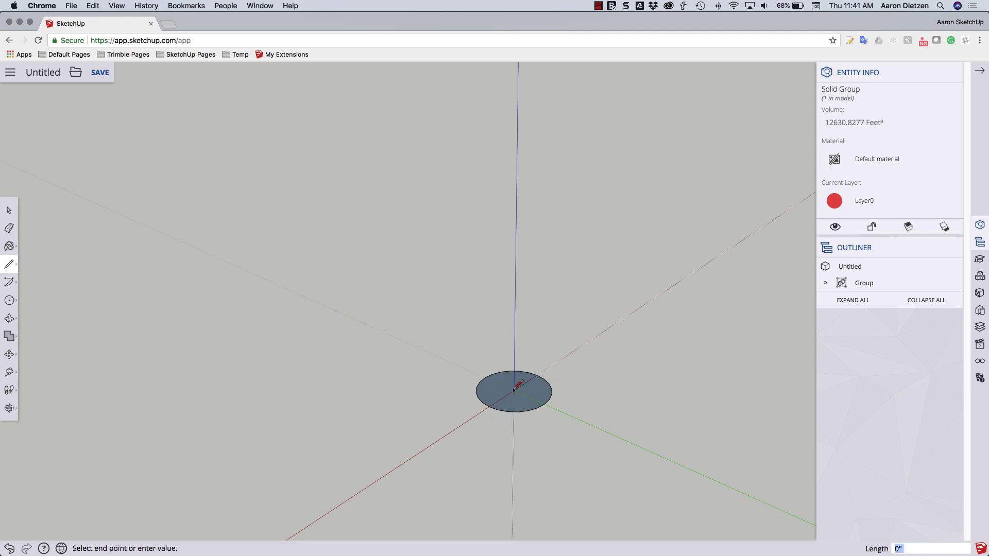
left_click(545, 404)
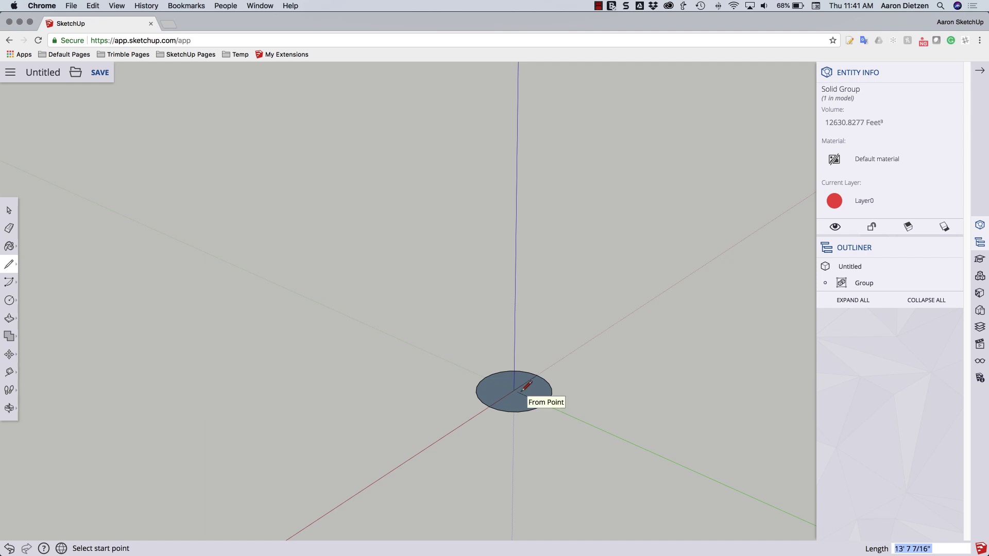
Move the circle's centre point about 11' 11" down the blue axis to form an inverted cone
key("m")
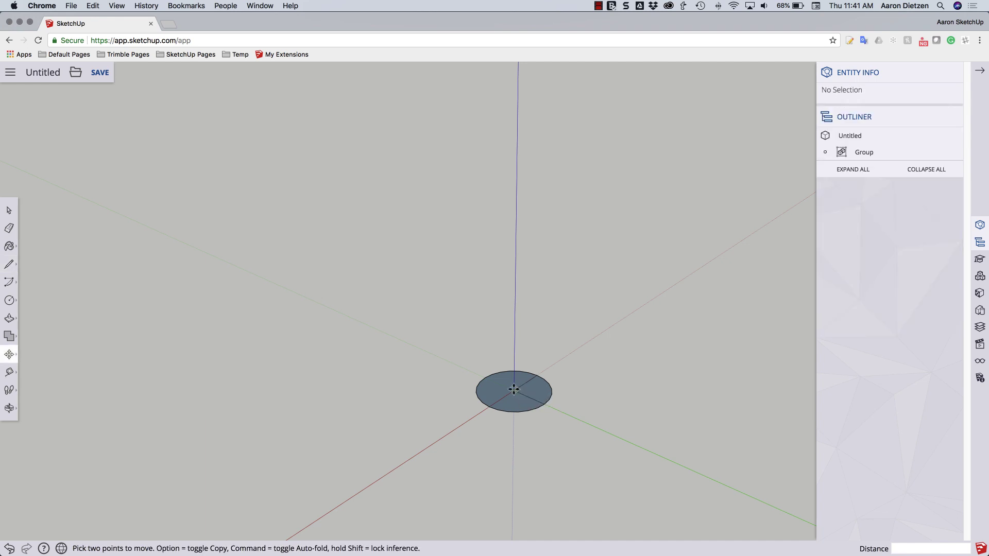
left_click(514, 390)
left_click(527, 417)
middle_click_drag(526, 418, 508, 289)
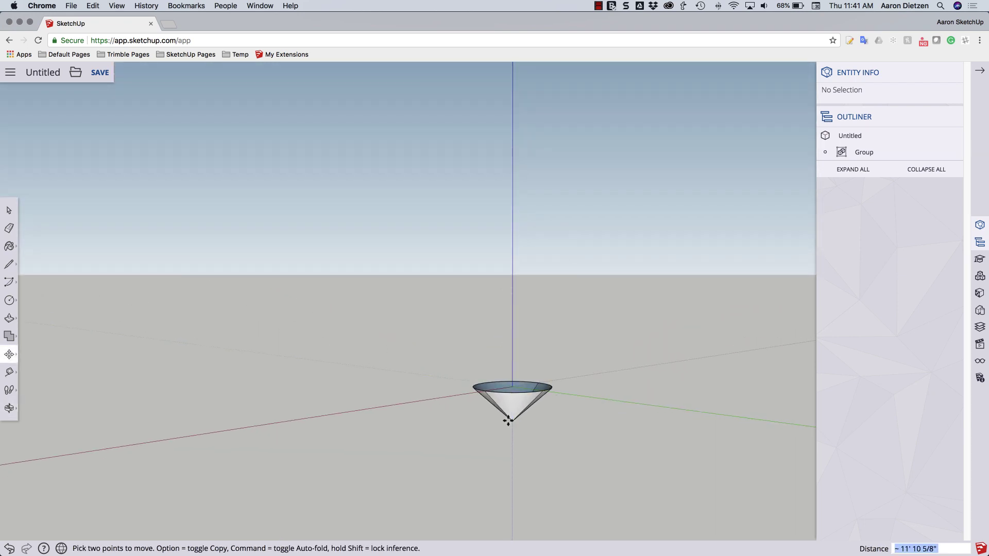
Soften the visible crease edges on the inside of the cone with the Eraser
middle_click_drag(488, 365, 508, 548)
middle_click_drag(512, 411, 512, 452)
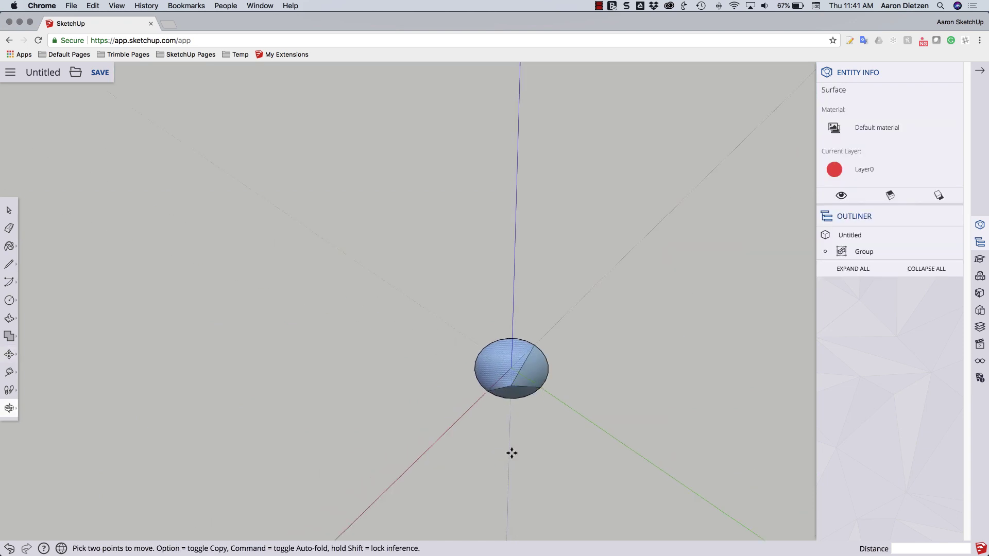
key("e")
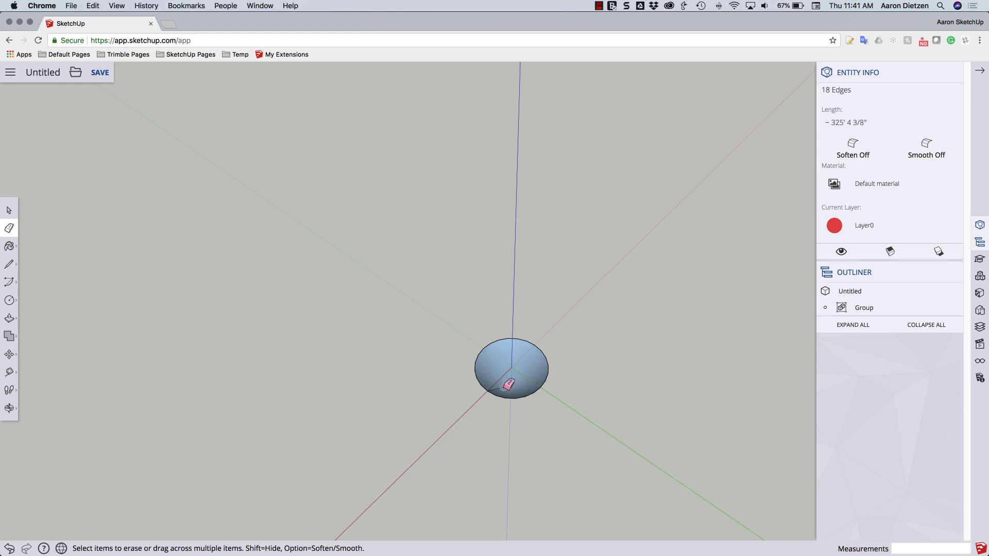
left_click(503, 387)
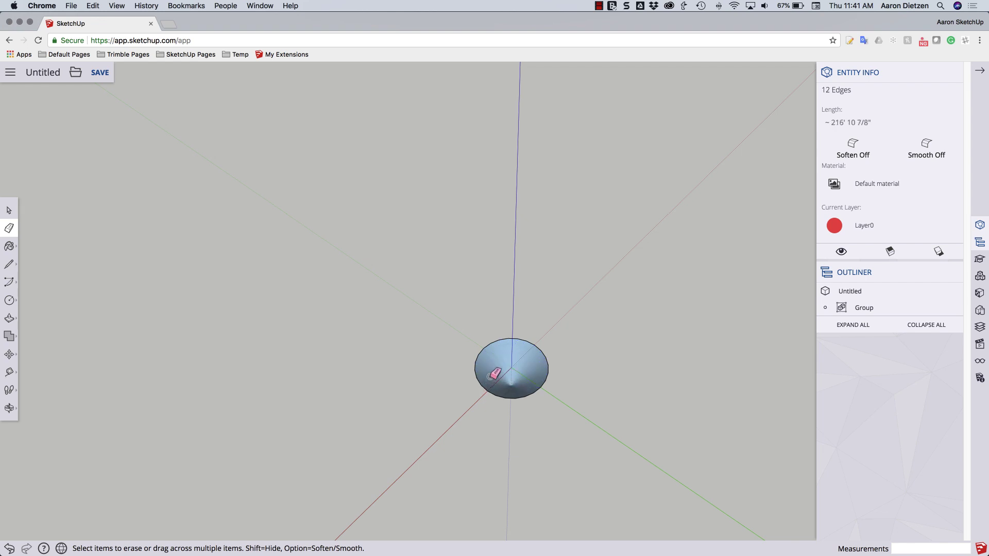
Retrace one rim segment about 3' 7" long to close the cone's open top with a face
key("l")
left_click(499, 339)
left_click(511, 338)
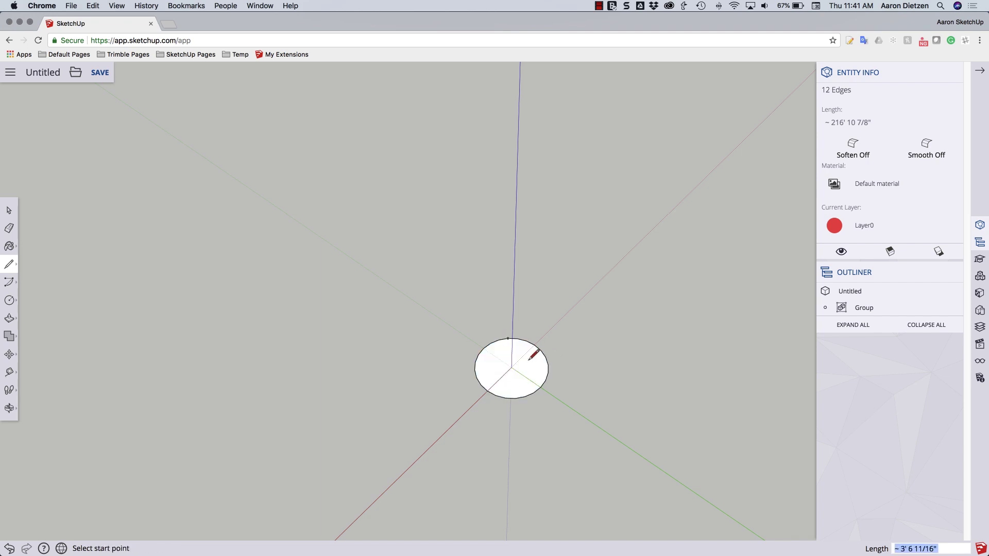
Push/Pull the cone's top face up 2' 4 5/16" to form a flat disc above the rim
middle_click_drag(508, 385, 503, 335)
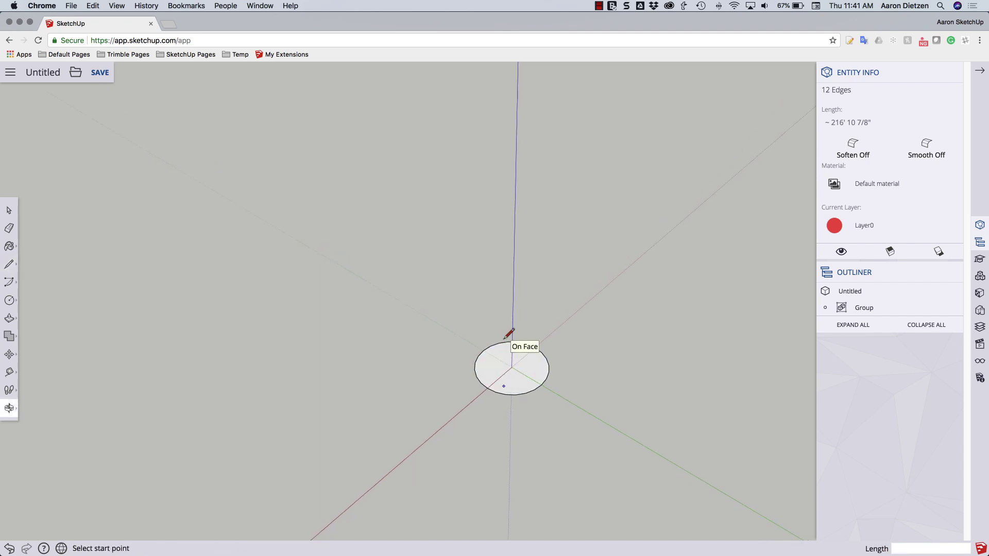
key("p")
left_click(518, 382)
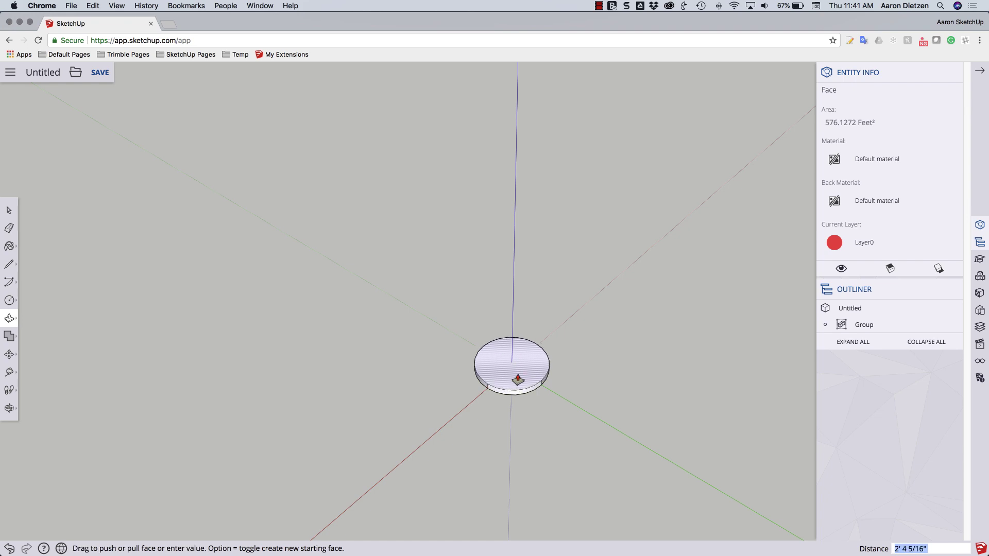
left_click(518, 380)
middle_click_drag(549, 386, 514, 411)
scroll(471, 381, "up", 5)
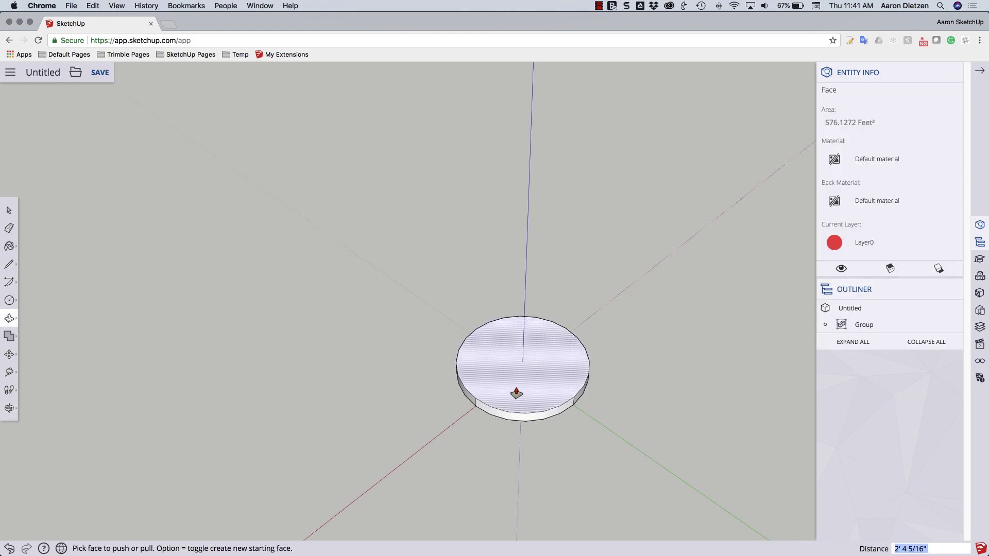
Draw two parallel lines about 27' long across the disc's top face to outline a narrow slot through its middle
key("l")
left_click(476, 398)
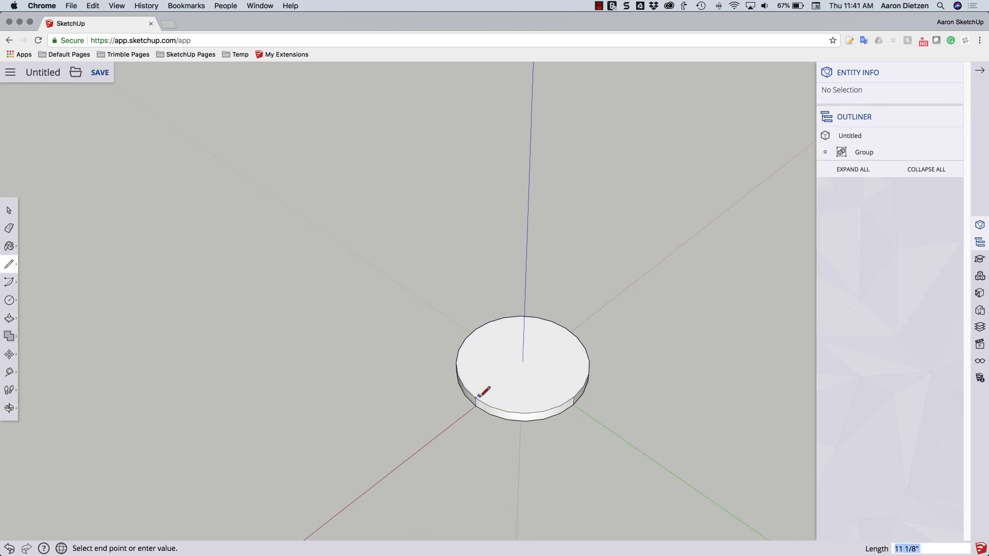
left_click(551, 319)
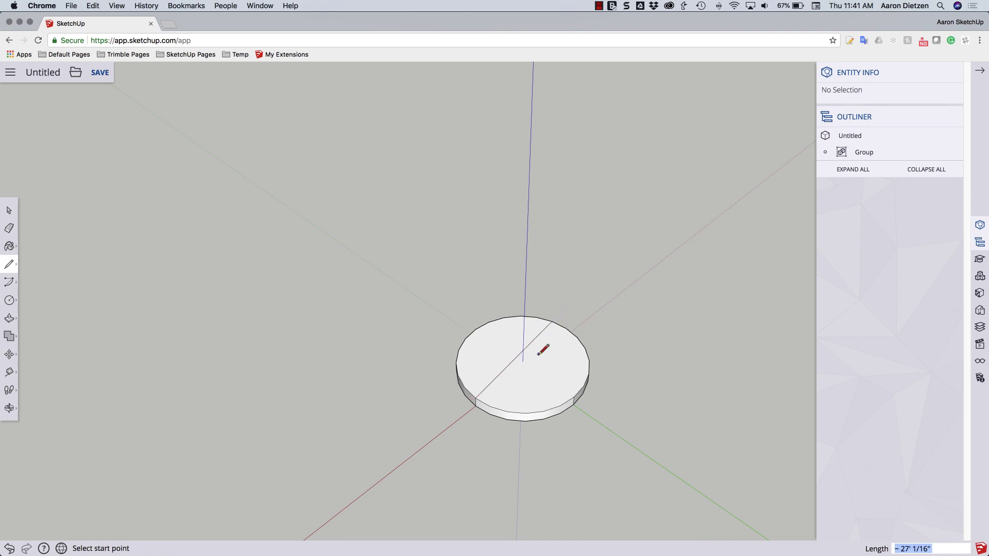
left_click(490, 406)
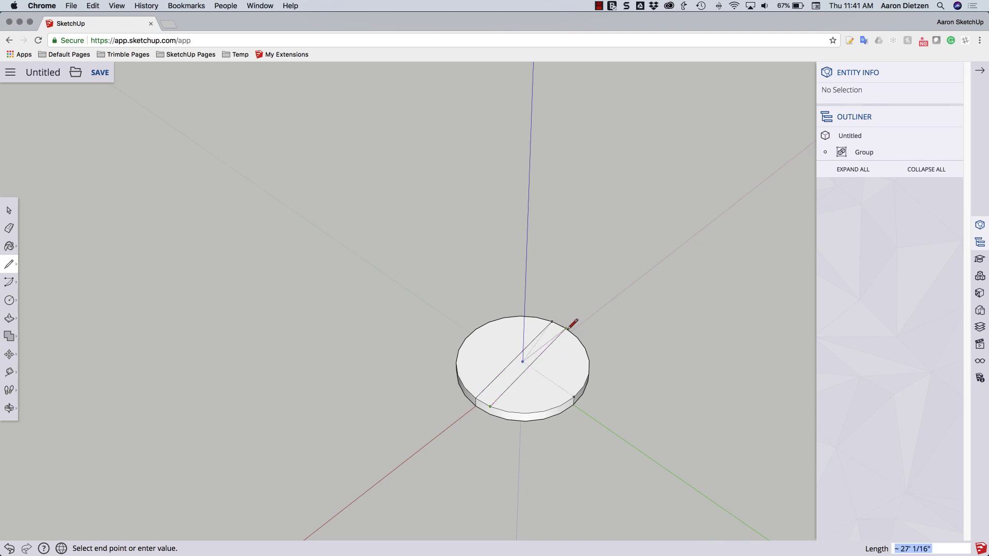
left_click(567, 328)
Push the strip between the two lines down 2' 4 5/16", plus about 2' 8" more into the cone, to cut the slot
middle_click_drag(551, 453, 541, 374)
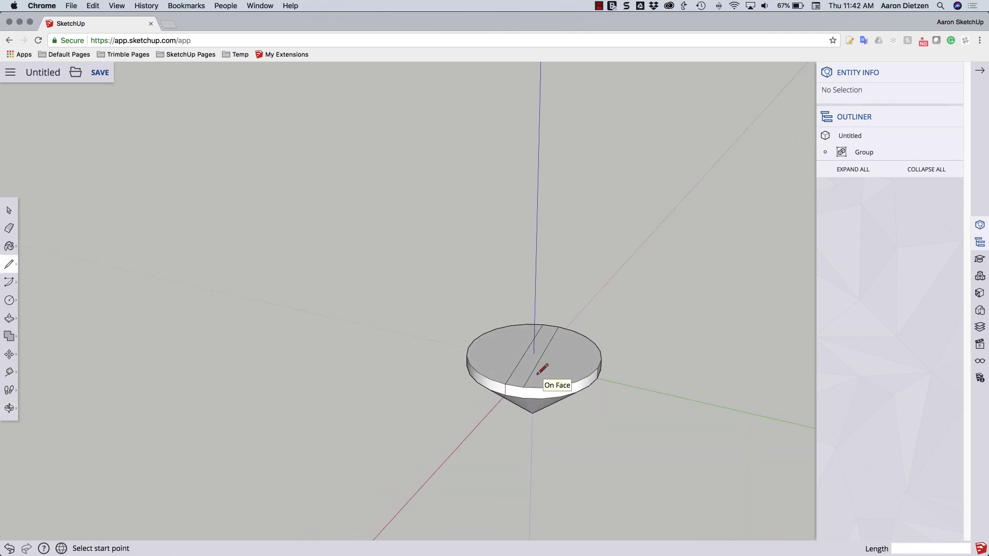
key("p")
left_click_drag(516, 379, 515, 412)
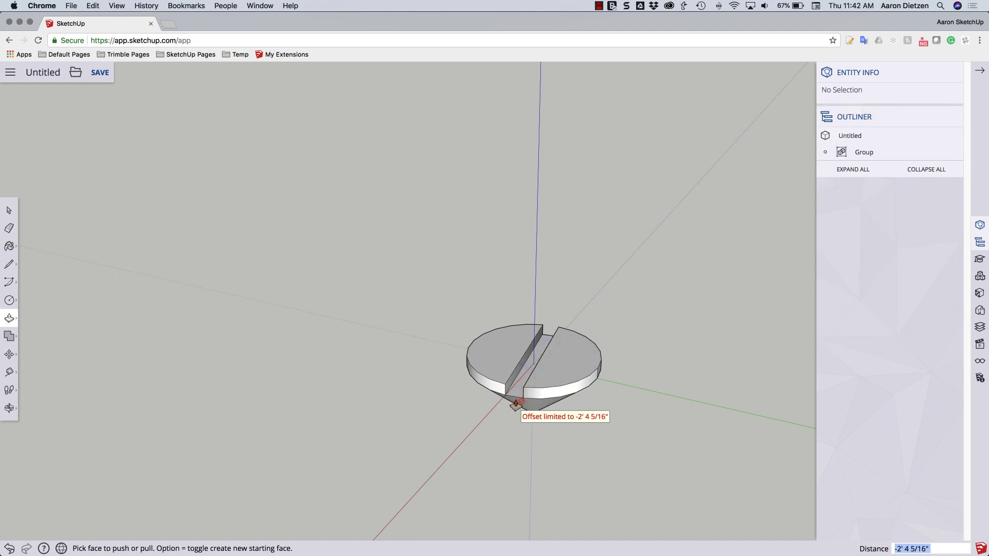
left_click(517, 397)
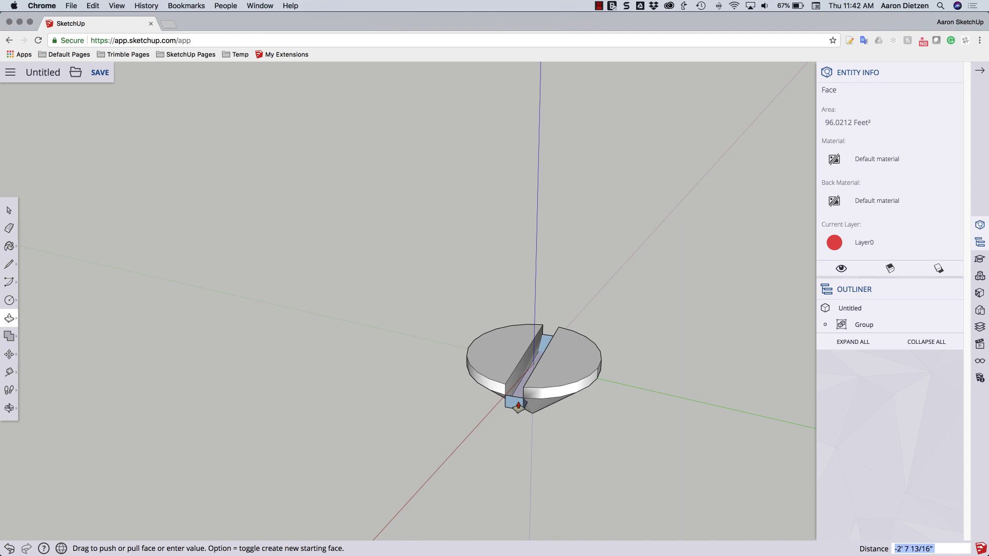
left_click(518, 405)
middle_click_drag(521, 435, 506, 321)
middle_click_drag(508, 380, 490, 415)
mouse_move(465, 342)
middle_mouse_down()
mouse_move(464, 383)
mouse_move(501, 390)
mouse_move(532, 386)
mouse_move(655, 325)
mouse_move(515, 314)
mouse_move(505, 335)
mouse_move(534, 335)
mouse_move(554, 371)
mouse_move(539, 359)
middle_mouse_up()
left_click(501, 390)
left_click(503, 389)
key("e")
left_click(503, 381)
scroll(510, 393, "up", 5)
left_click(532, 342)
Select the whole slotted head and intersect its faces
key("space")
mouse_move(334, 213)
left_mouse_down()
mouse_move(721, 418)
mouse_move(770, 482)
left_mouse_up()
right_click(584, 344)
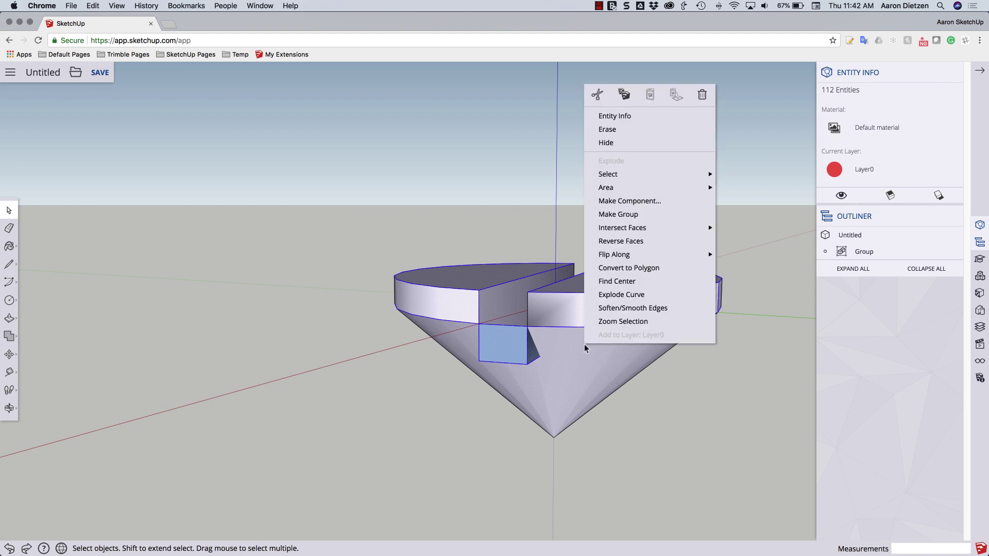
mouse_move(633, 232)
left_click(749, 241)
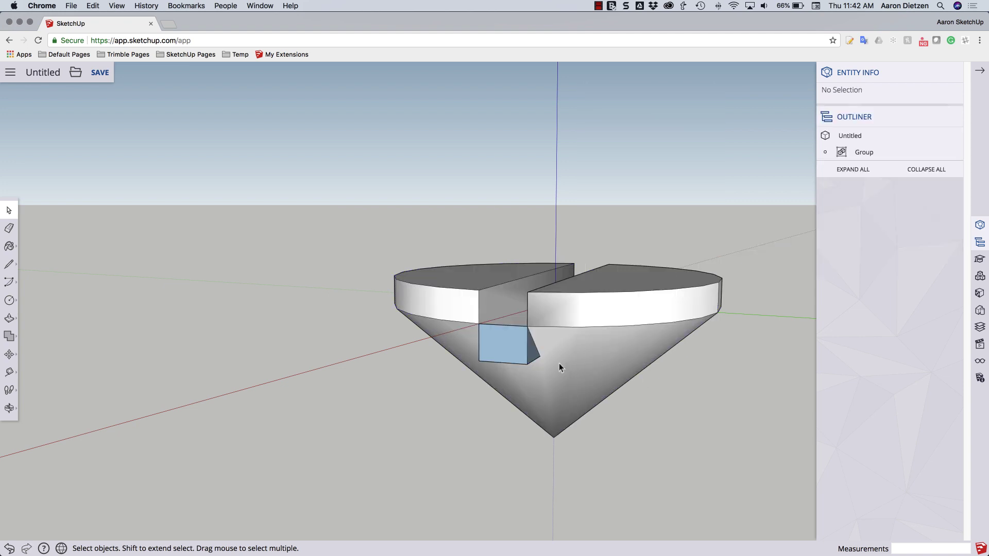
Erase the leftover slot faces and edges that protrude from the cone at one end of the slot
key("e")
left_click(510, 325)
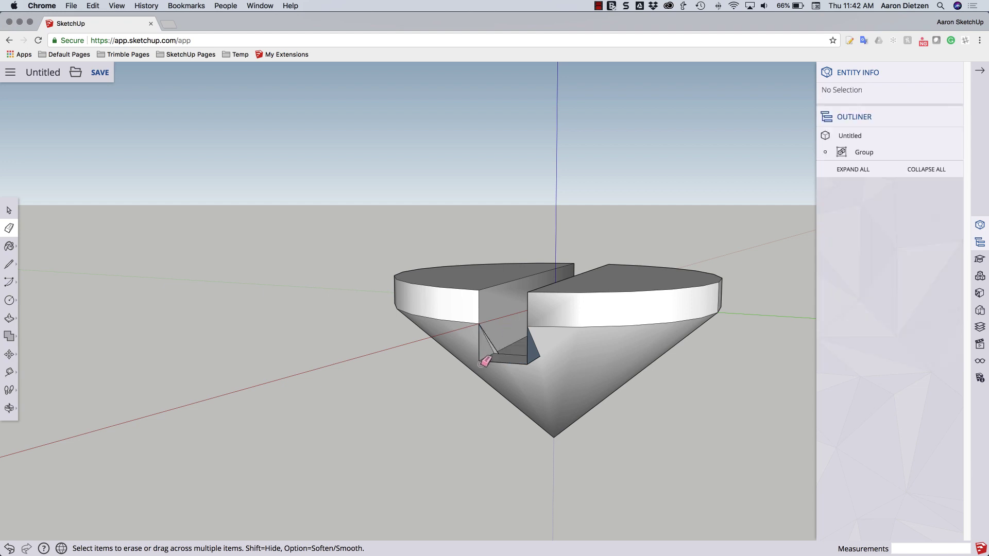
left_click_drag(487, 363, 493, 345)
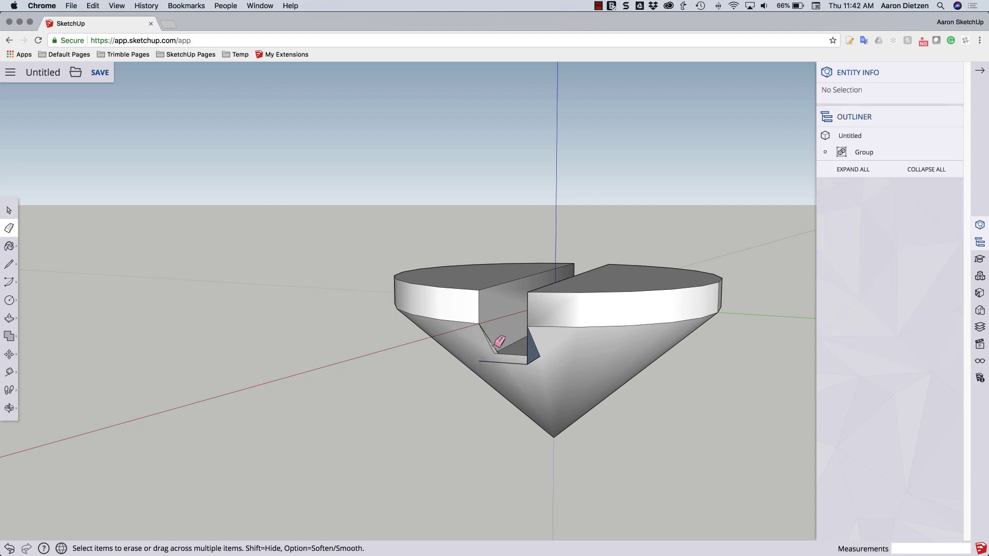
left_click(493, 345)
left_click(495, 361)
left_click(533, 351)
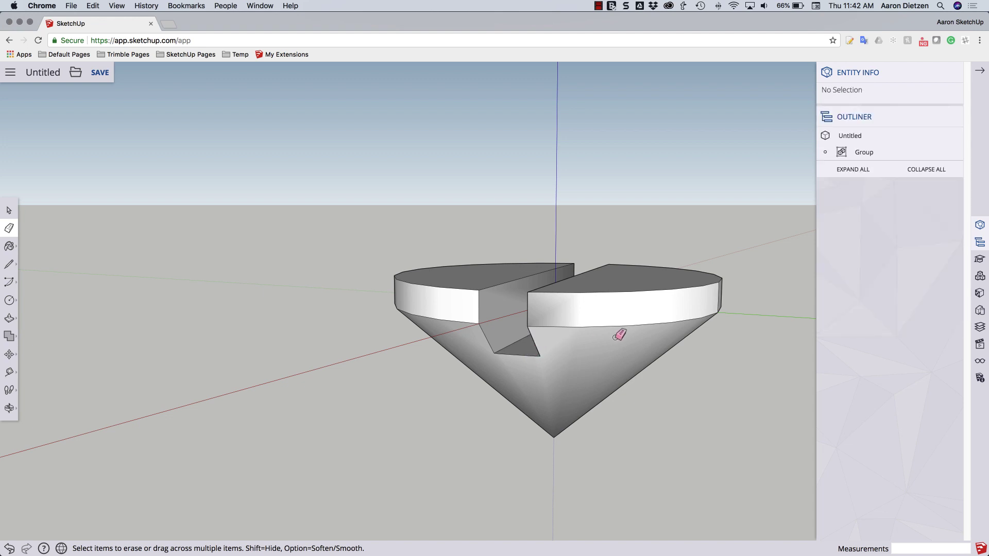
Erase the protruding leftover geometry outside the cone at the opposite end of the slot
mouse_move(654, 325)
middle_mouse_down()
mouse_move(247, 336)
mouse_move(266, 372)
mouse_move(280, 374)
middle_mouse_up()
mouse_move(592, 393)
left_mouse_down()
mouse_move(517, 397)
mouse_move(575, 396)
mouse_move(549, 356)
mouse_move(576, 396)
left_mouse_up()
left_click(556, 354)
left_click(564, 367)
left_click(520, 378)
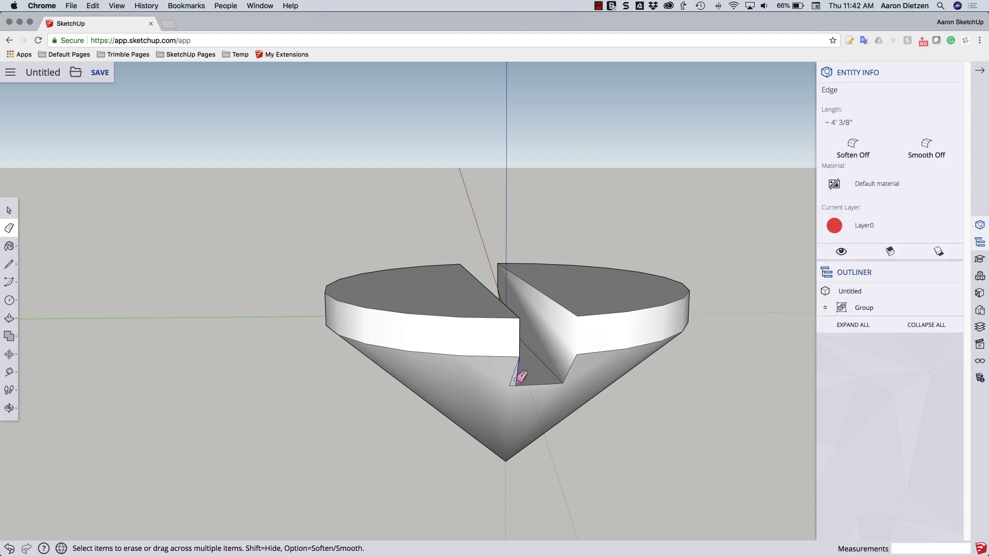
Select all connected geometry of the slotted head and make it a group
key("space")
triple_click(509, 414)
right_click(508, 415)
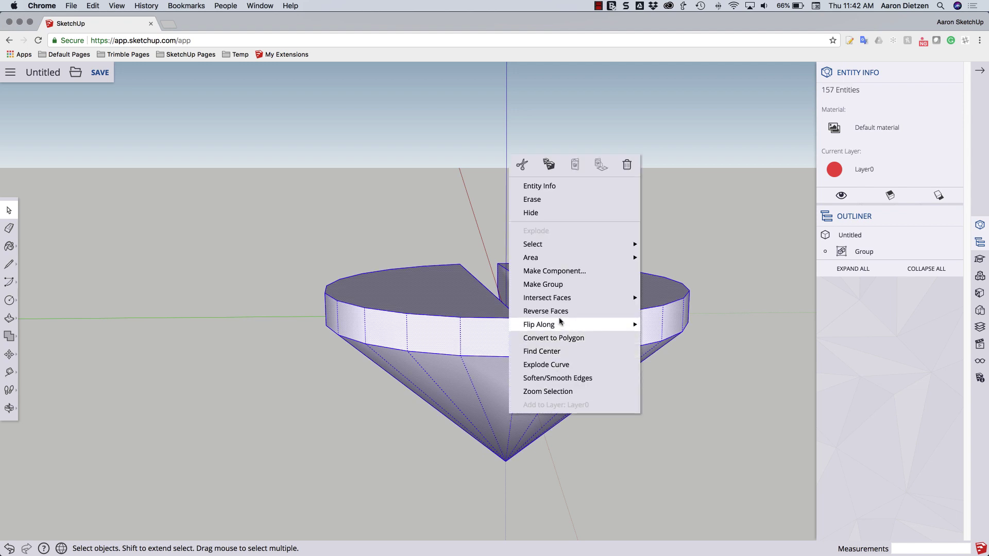
left_click(553, 285)
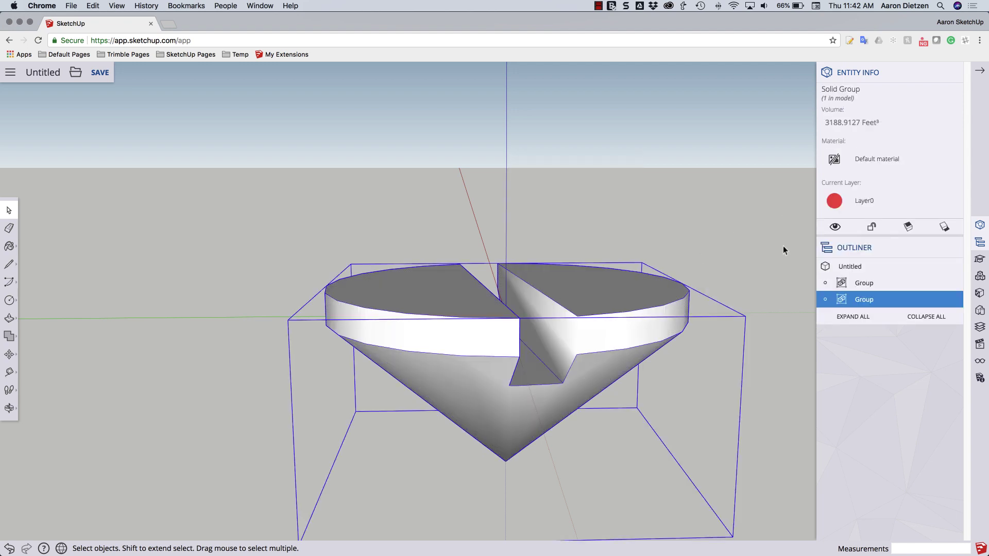
Unhide the threaded screw group
left_click(861, 285)
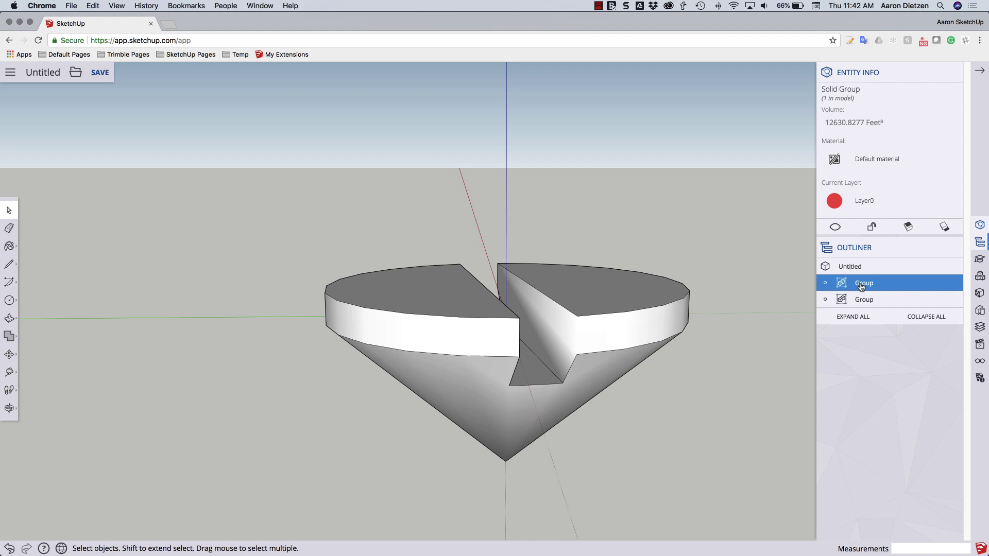
left_click(834, 228)
scroll(682, 403, "up", 2)
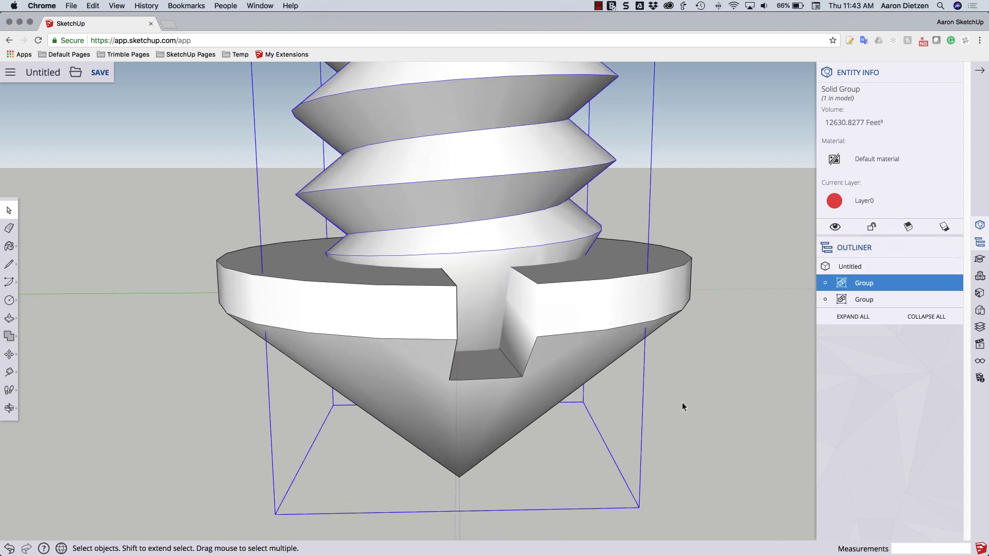
Move the slotted head group straight up the blue axis onto the top end of the threaded screw
scroll(682, 403, "down", 5)
left_click(612, 403)
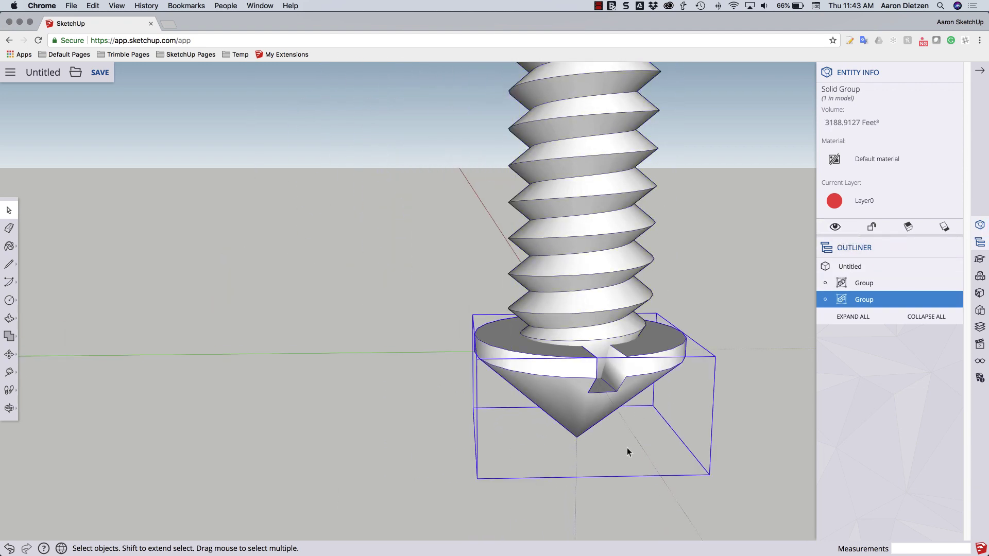
scroll(626, 446, "down", 5)
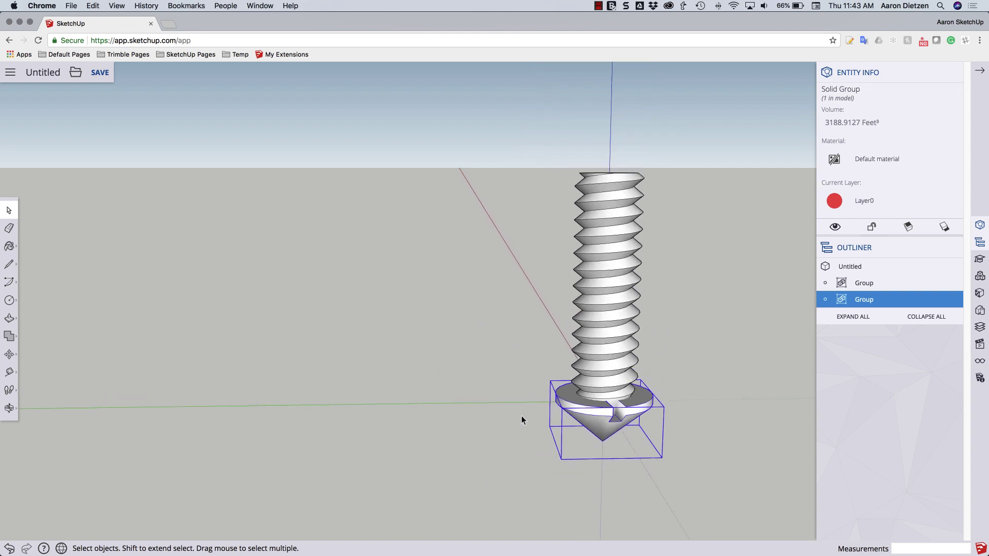
key("m")
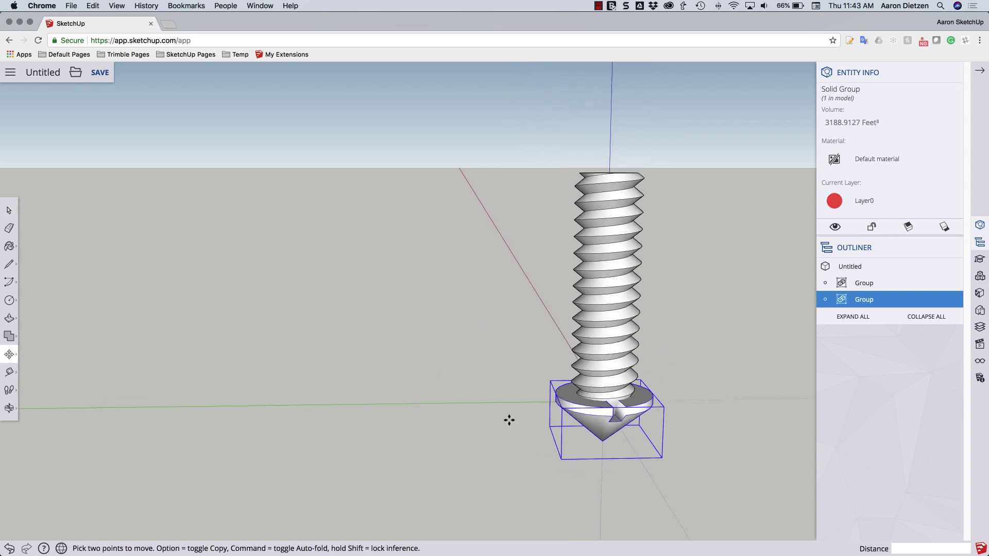
left_click(509, 420)
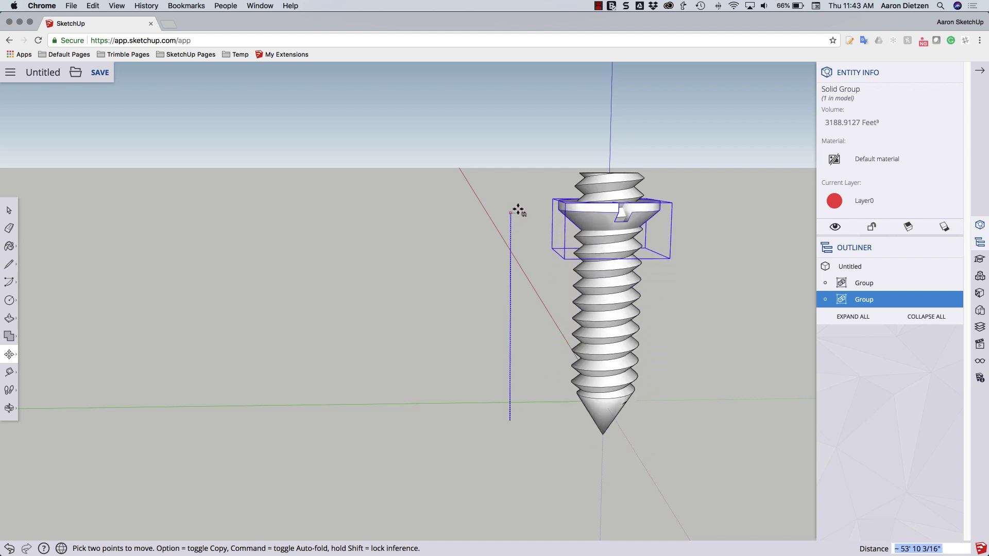
left_click(515, 162)
Select the head and screw groups, explode both, and intersect the faces of the combined geometry
middle_click_drag(750, 236, 487, 273)
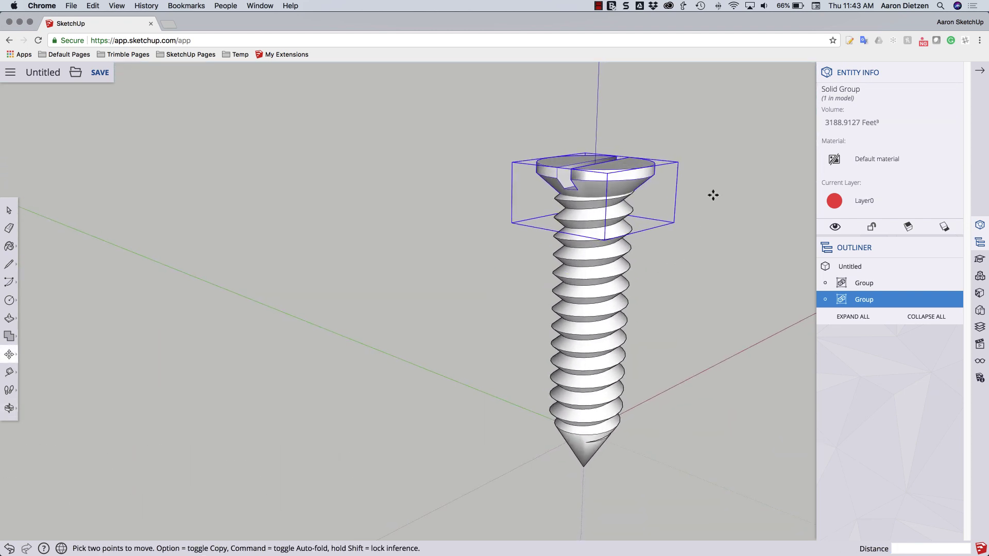
key("space")
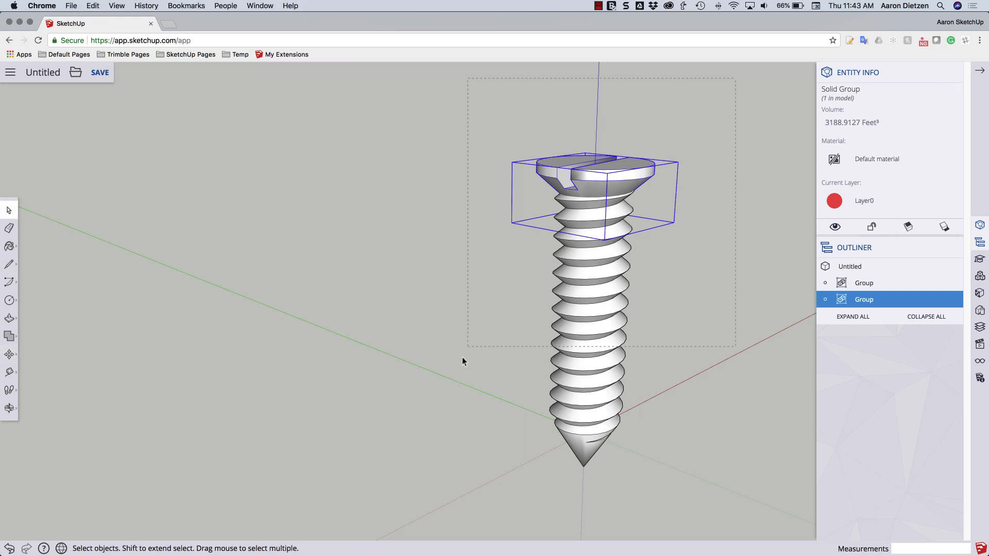
left_click_drag(462, 361, 463, 360)
right_click(609, 287)
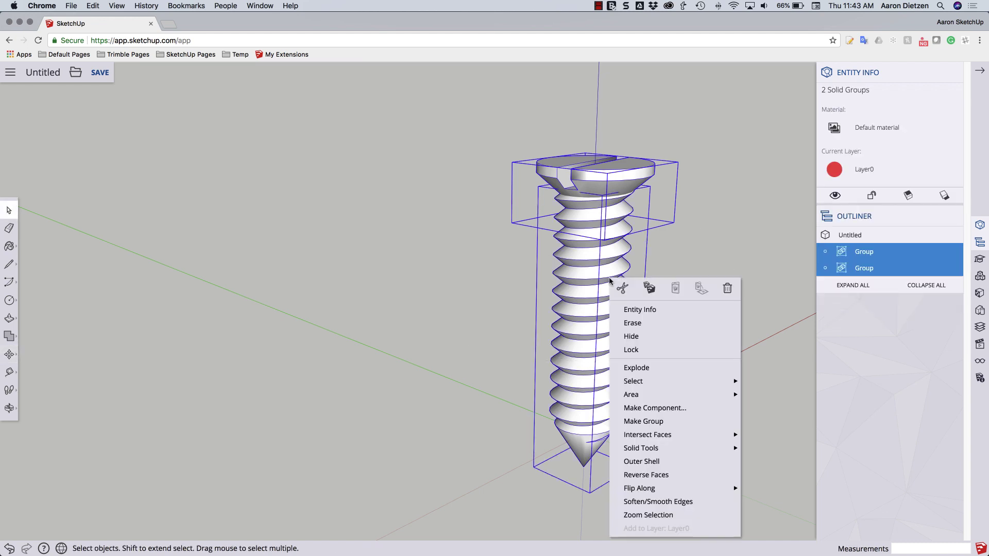
left_click(642, 368)
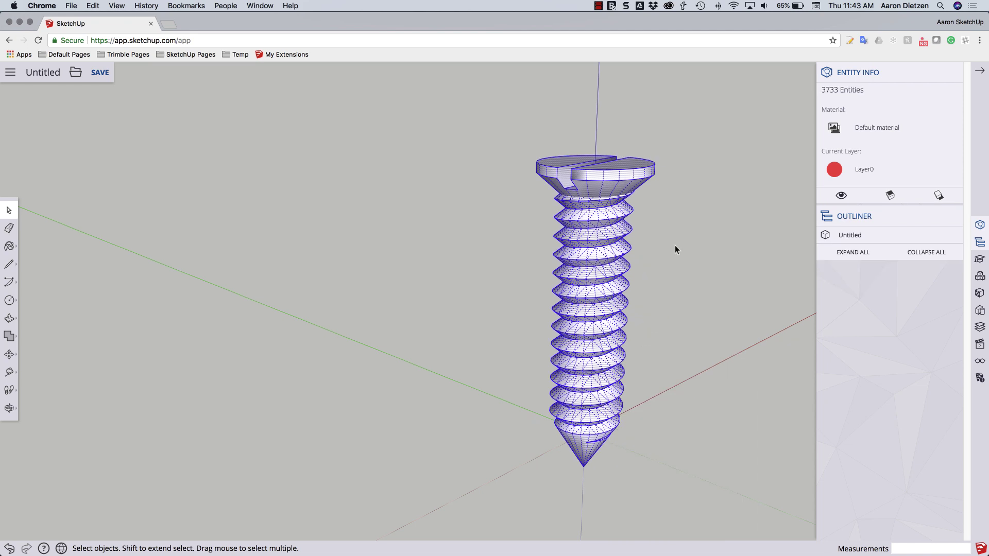
right_click(600, 198)
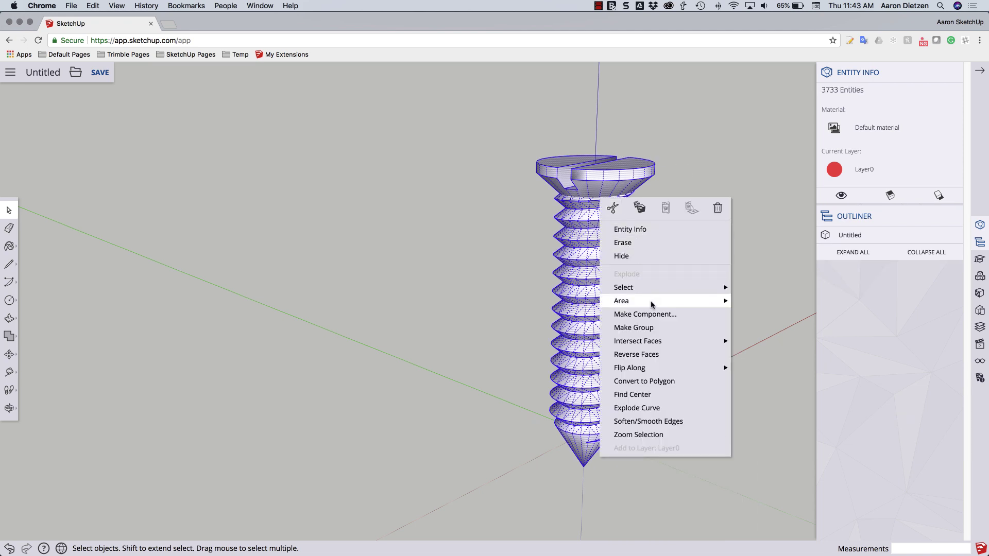
mouse_move(648, 344)
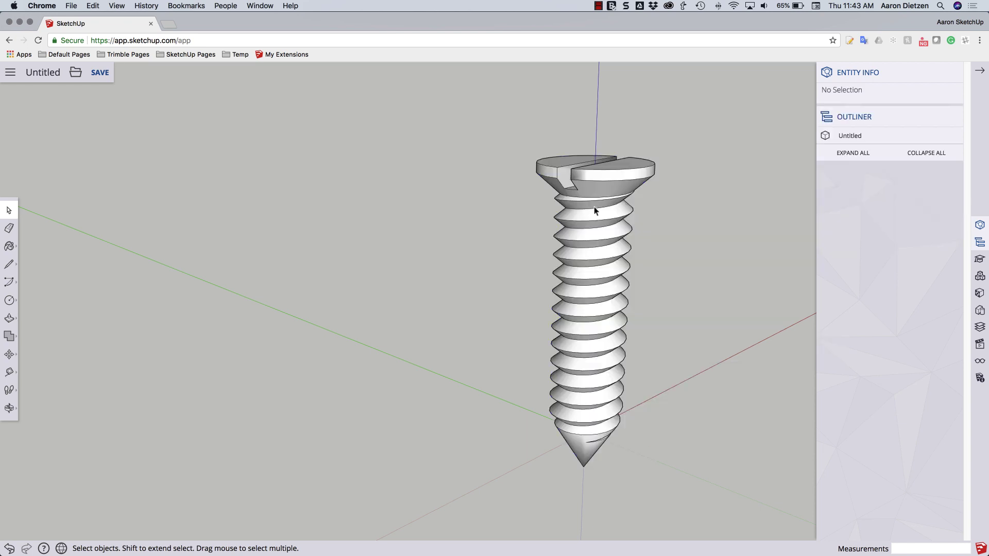
Trace a 2' 4 5/16" vertical line along the slot's corner edge on the head's rim and select one half of the head's top face
mouse_move(628, 200)
middle_mouse_down()
mouse_move(463, 175)
mouse_move(595, 212)
mouse_move(404, 194)
middle_mouse_up()
mouse_move(582, 202)
middle_mouse_down()
mouse_move(371, 223)
mouse_move(470, 278)
mouse_move(543, 221)
mouse_move(595, 214)
mouse_move(596, 252)
mouse_move(601, 224)
middle_mouse_up()
scroll(596, 251, "up", 5)
key("l")
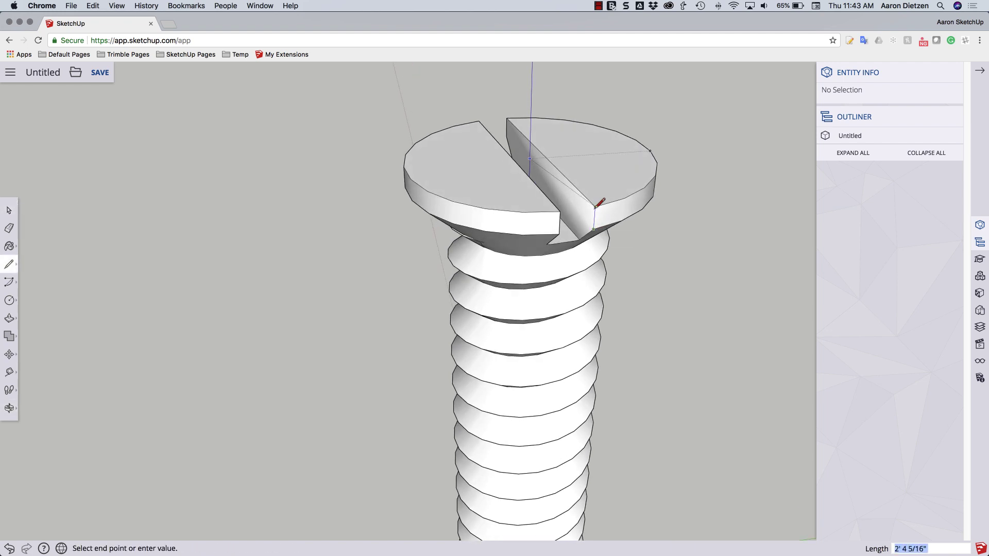
left_click(597, 206)
middle_click_drag(658, 195, 505, 266)
key("space")
left_click(436, 246)
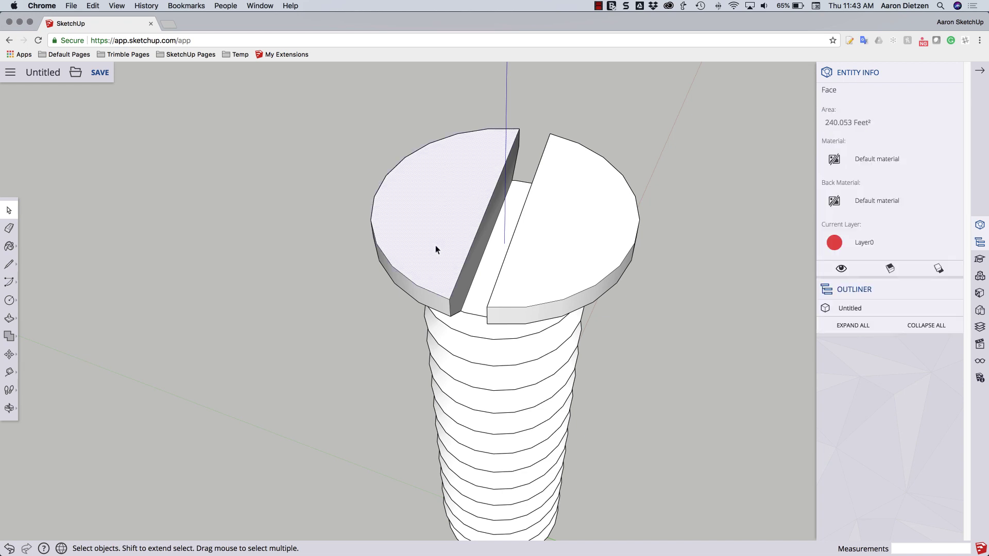
Delete the selected half of the head's top face and the screw's flat end face enclosed inside the head
key("Delete")
middle_click_drag(435, 250, 483, 278)
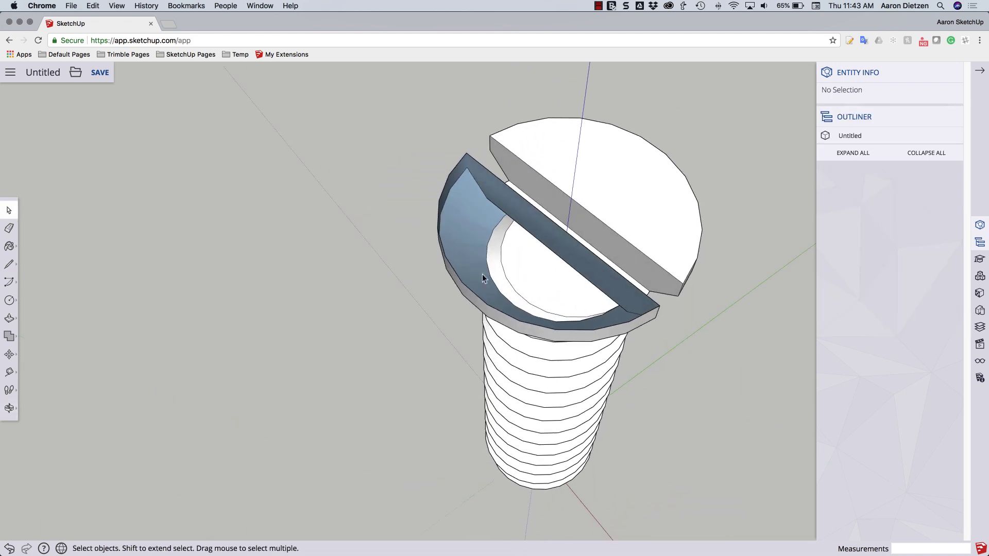
left_click(529, 264)
key("Delete")
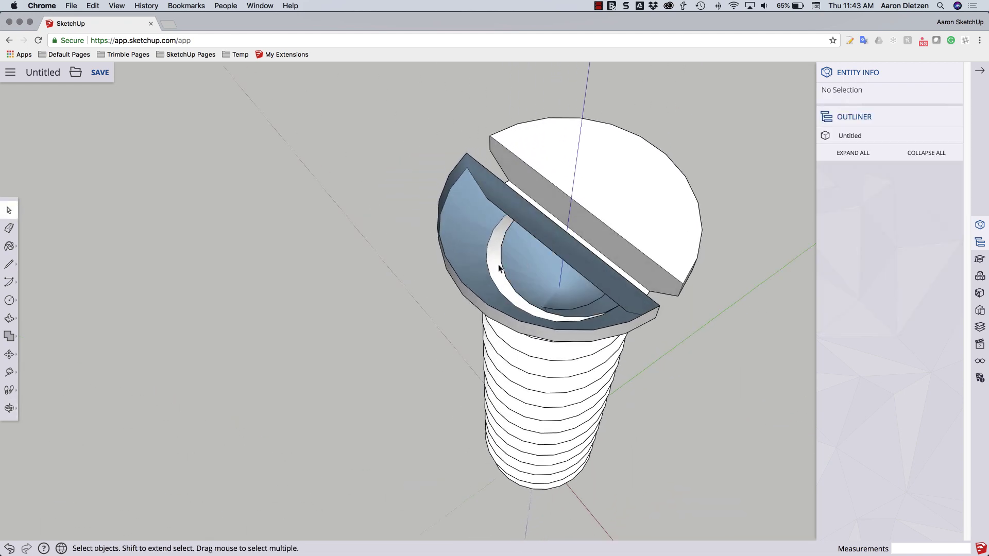
Delete the leftover internal surface and the thin ring-shaped sliver inside the hollow head
left_click(502, 267)
key("Escape")
left_click(529, 268)
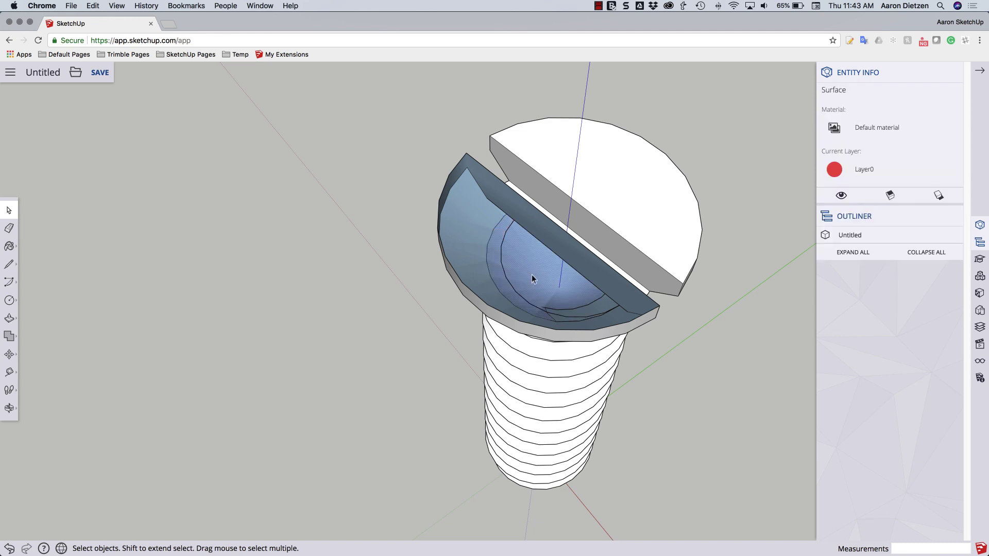
key("Delete")
middle_click_drag(566, 311, 609, 327)
scroll(611, 320, "up", 10)
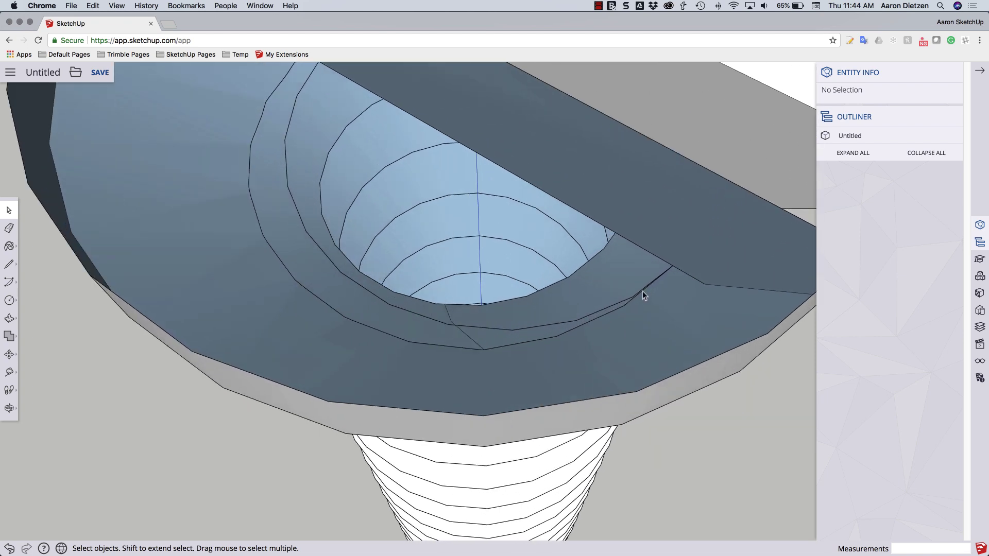
left_click(642, 295)
key("Escape")
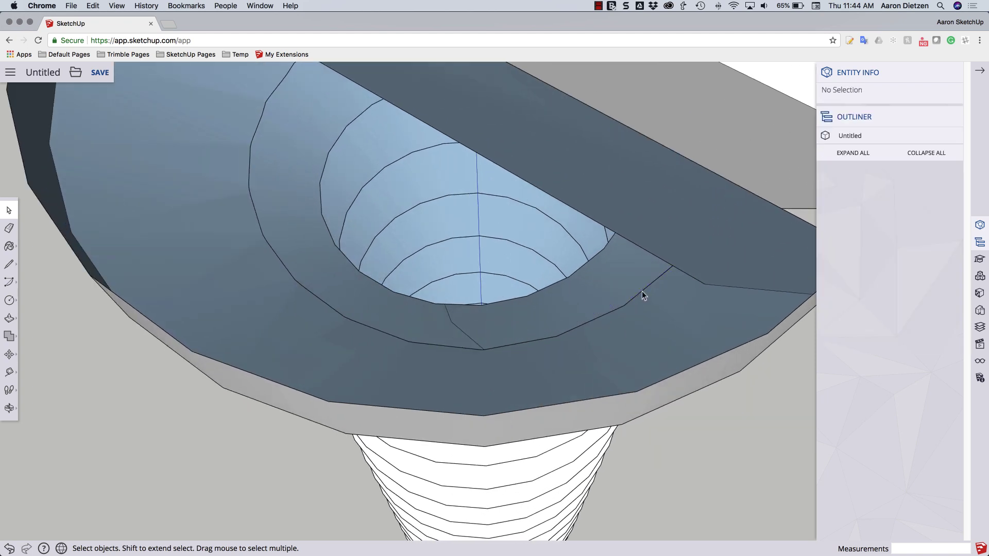
Inspect the joint between the head's underside and the first thread, and the opened head's interior
scroll(608, 304, "up", 5)
scroll(557, 335, "down", 5)
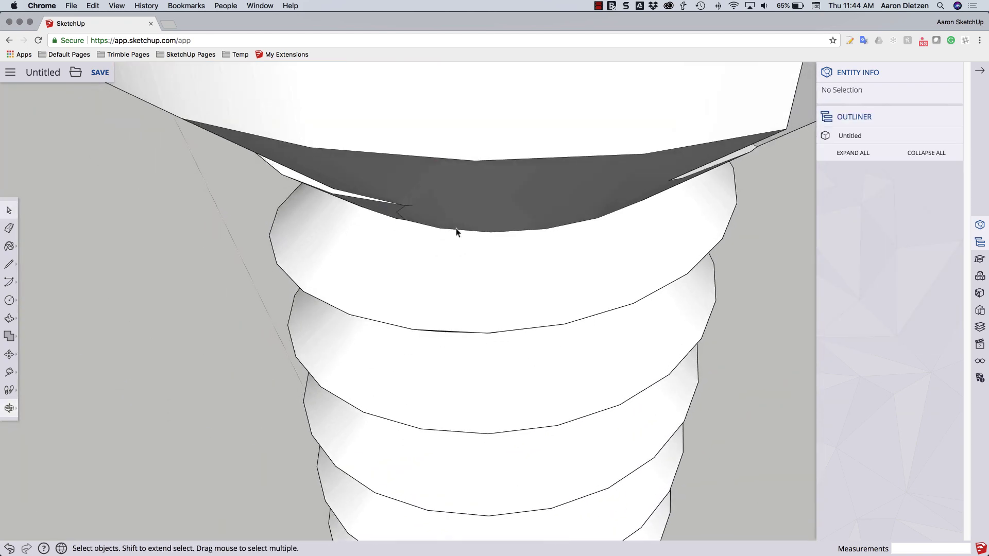
key("o")
left_click_drag(420, 243, 539, 353)
scroll(715, 377, "up", 5)
left_click_drag(715, 377, 541, 335)
key("space")
scroll(529, 320, "up", 5)
scroll(527, 325, "down", 5)
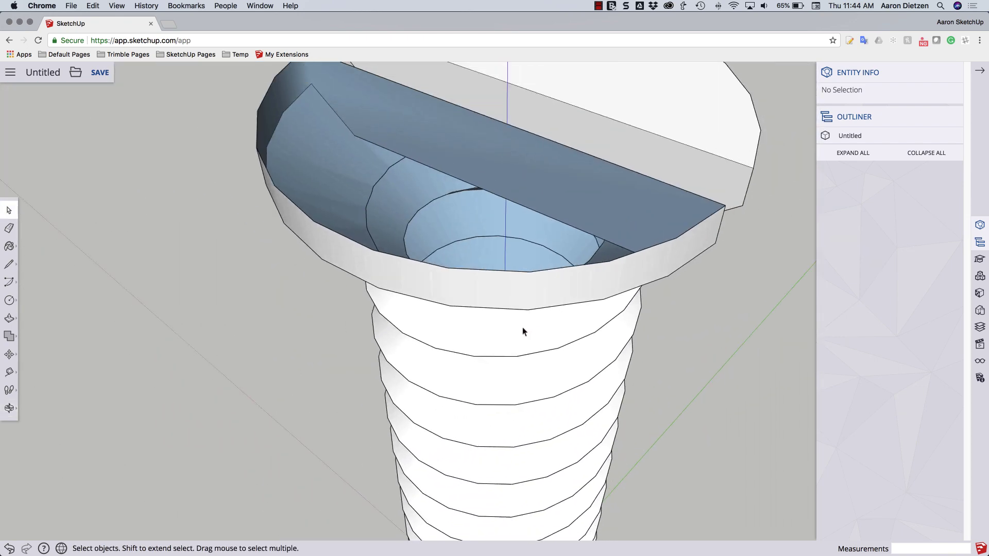
Trace a line of about 27' 1/16" along the open half's slot edge to recreate its top face
key("o")
left_click_drag(563, 297, 490, 302)
scroll(490, 303, "up", 3)
key("l")
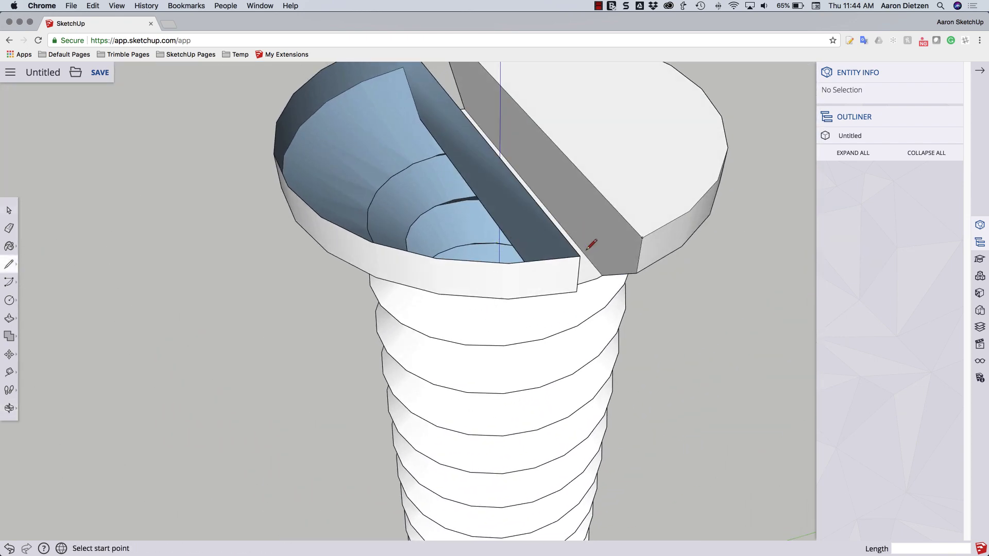
left_click(580, 256)
scroll(567, 260, "up", 3)
scroll(569, 265, "down", 5)
scroll(567, 293, "down", 2)
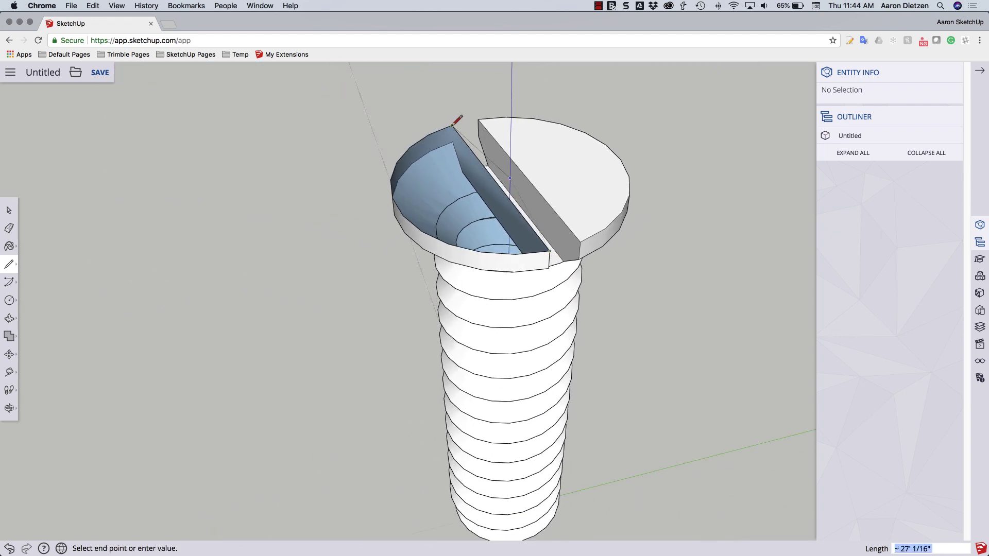
left_click(453, 124)
Examine the completed screw from several sides, including the closed slotted head, the threads and the pointed tip
scroll(601, 165, "up", 2)
scroll(600, 158, "down", 5)
scroll(591, 176, "up", 2)
key("o")
left_click_drag(595, 216, 451, 145)
key("l")
scroll(455, 203, "up", 2)
middle_click_drag(455, 203, 378, 255)
scroll(378, 255, "up", 2)
scroll(380, 237, "down", 6)
middle_click_drag(508, 276, 434, 317)
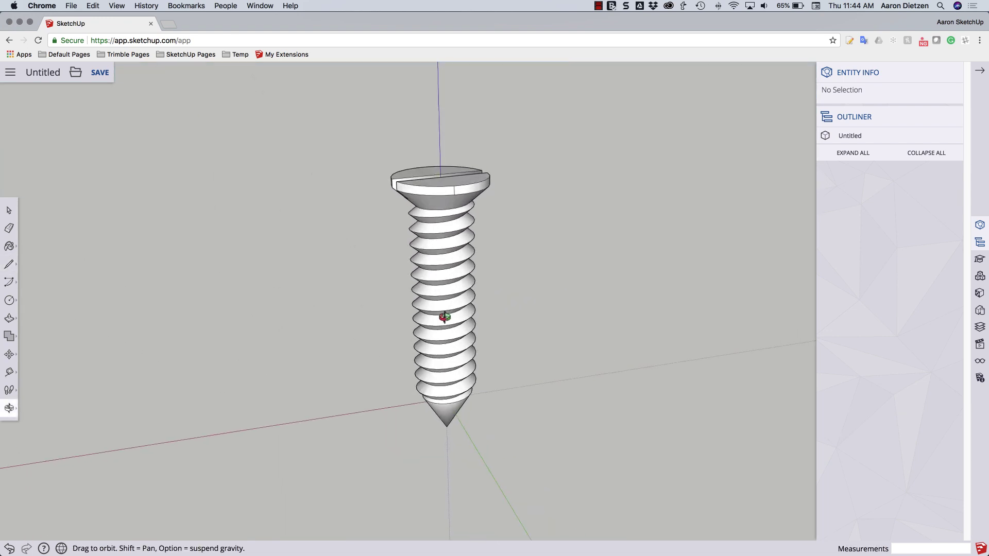
left_click_drag(434, 316, 547, 280)
key("l")
middle_click_drag(547, 280, 474, 318)
middle_click_drag(357, 308, 529, 330)
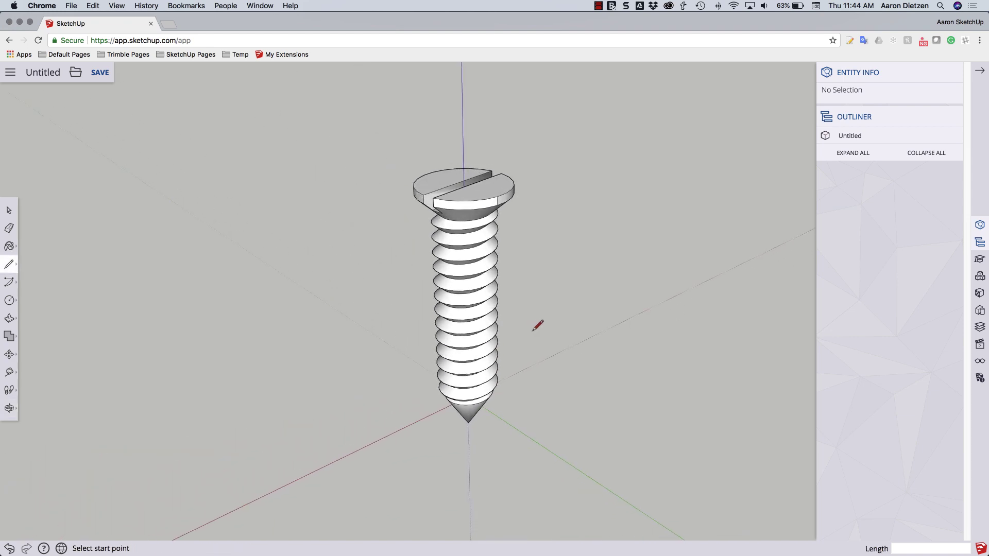
middle_click_drag(533, 329, 578, 328)
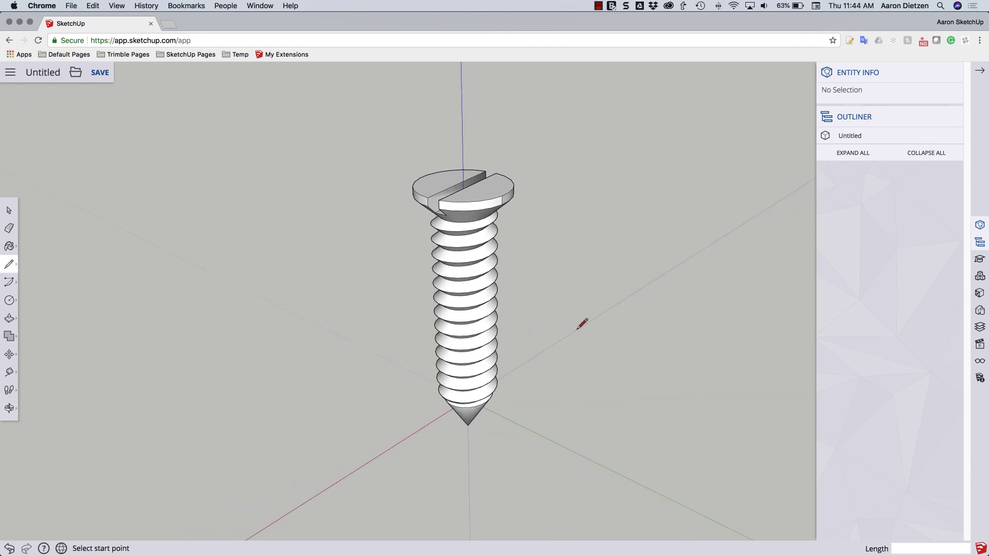